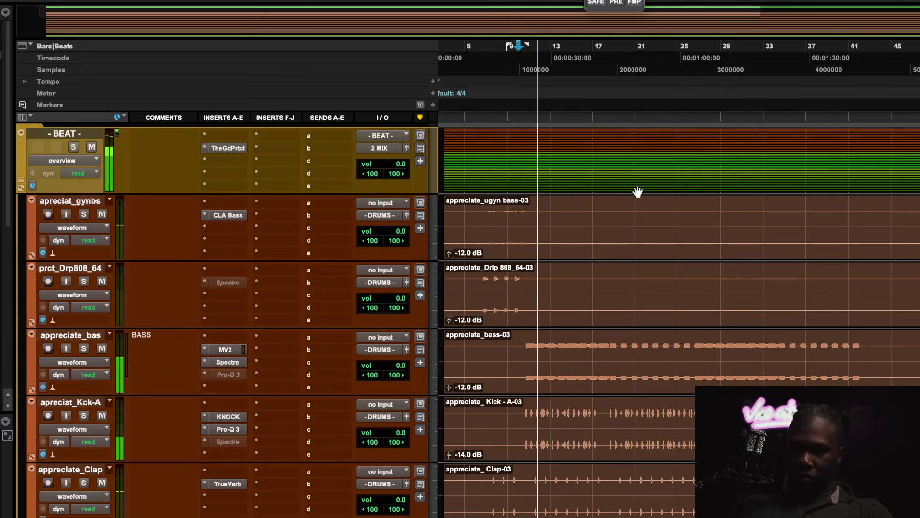
Stop playback and look over the session's tracks, from the mix bus through the drum tracks.
scroll(637, 192, down, 5)
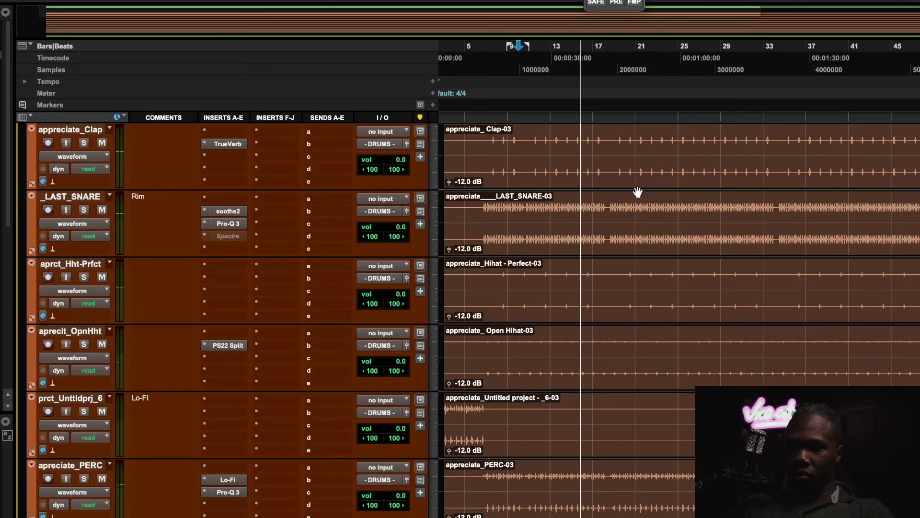
key(space)
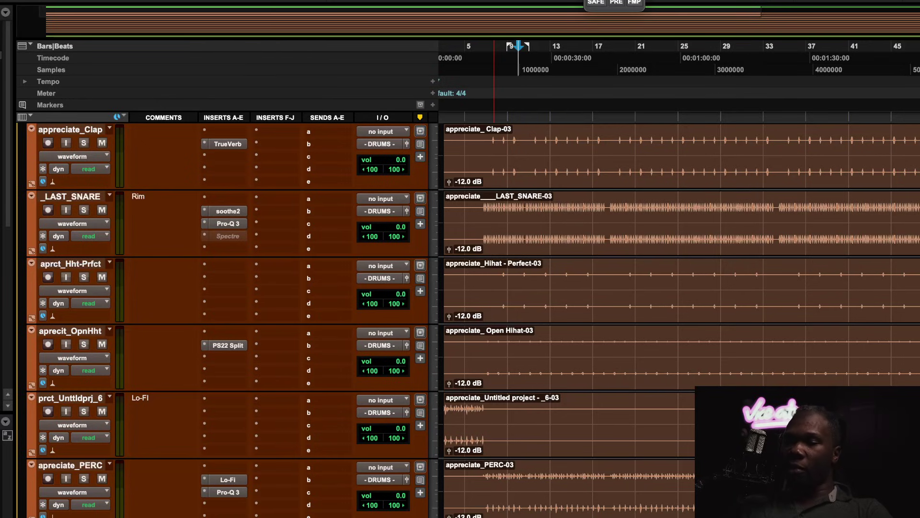
click(697, 378)
scroll(702, 383, up, 10)
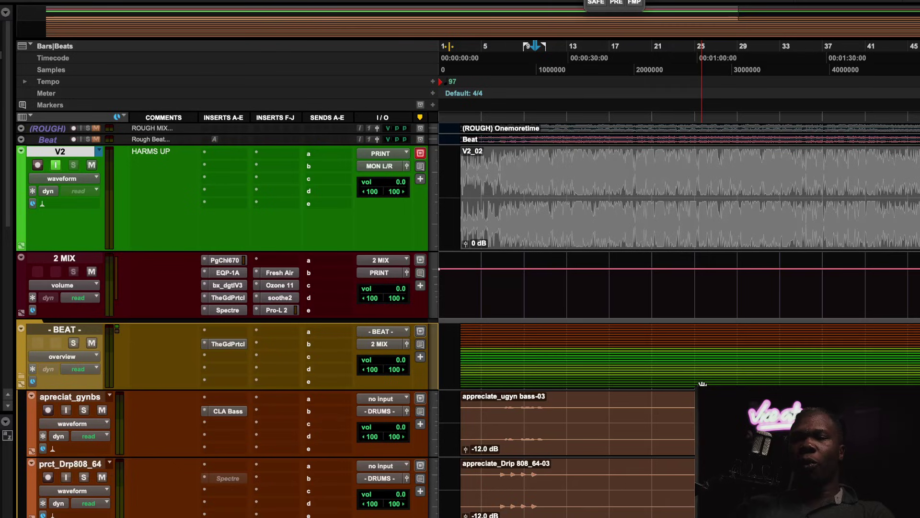
scroll(702, 383, down, 1)
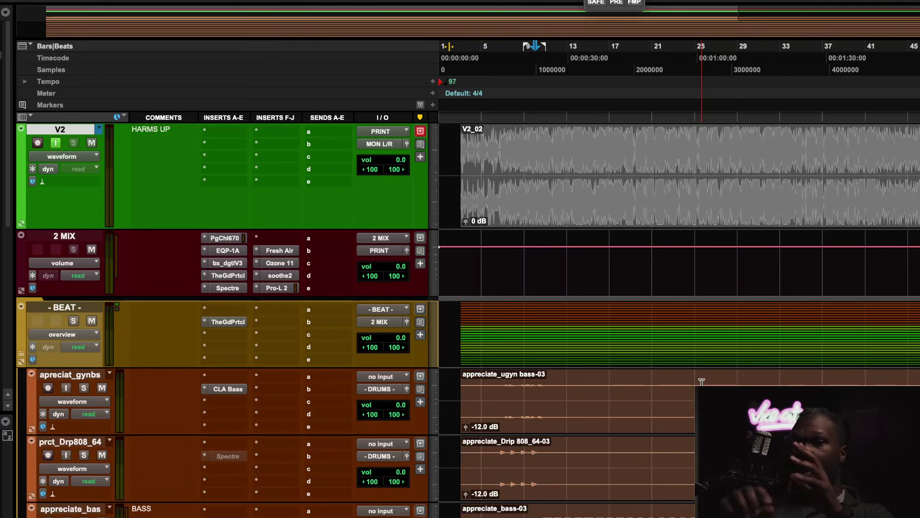
scroll(623, 331, down, 10)
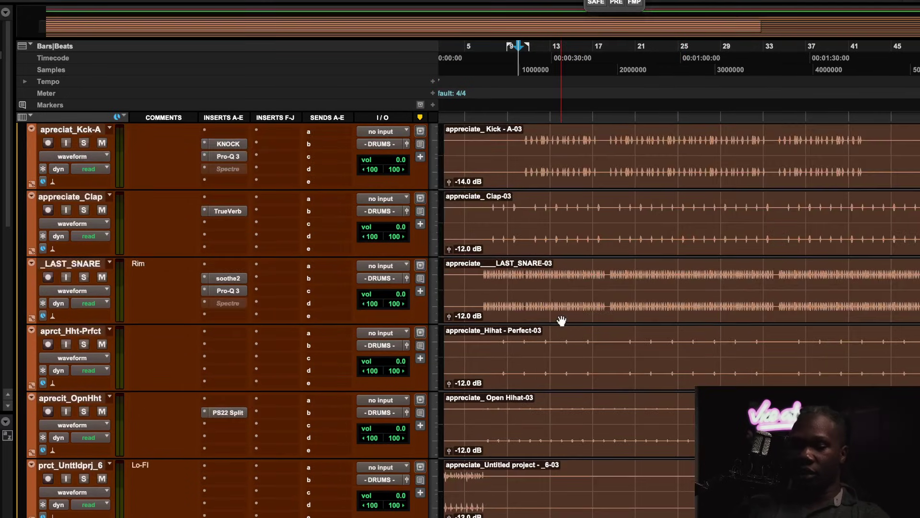
Open Spectre on the 2 MIX track and examine its preset list and the 100 Hz band's saturation types.
scroll(560, 323, up, 12)
click(227, 310)
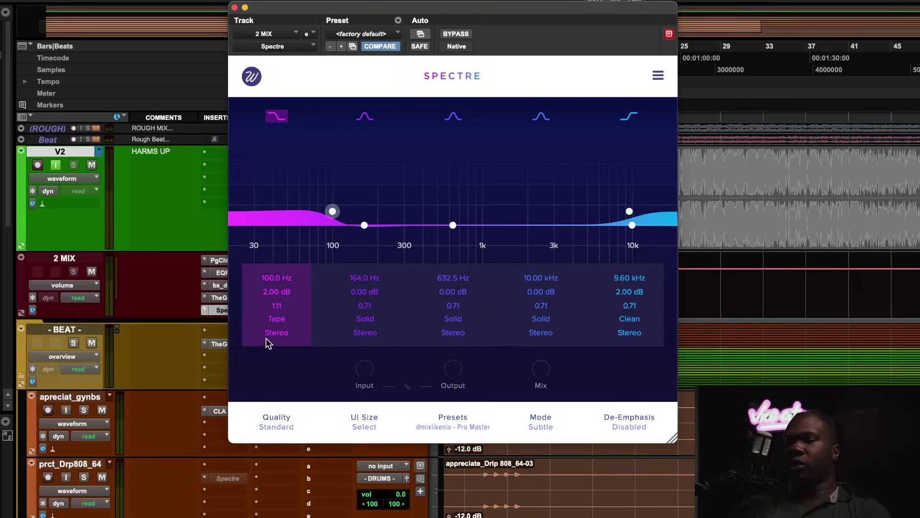
click(280, 318)
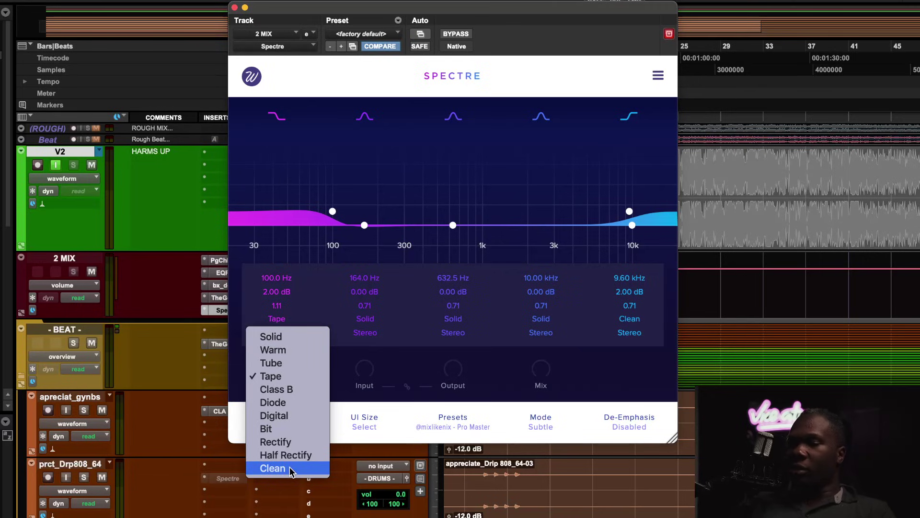
click(414, 148)
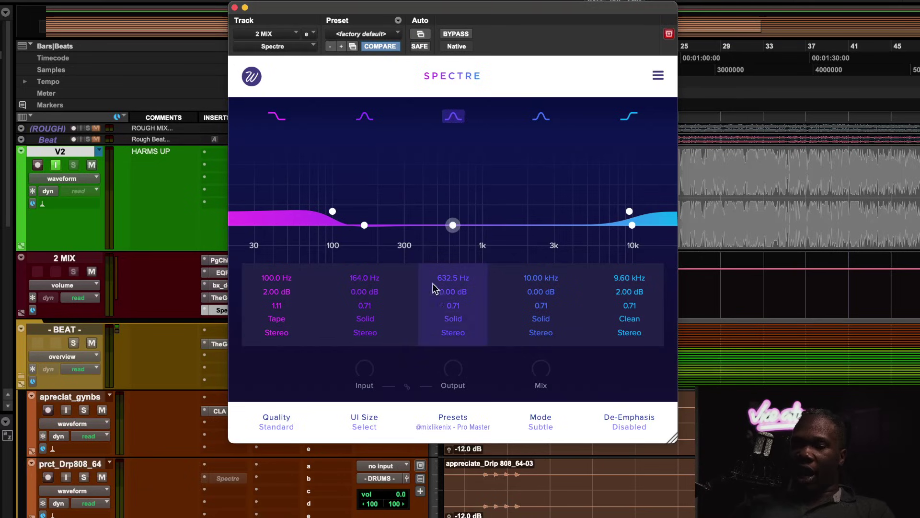
click(453, 421)
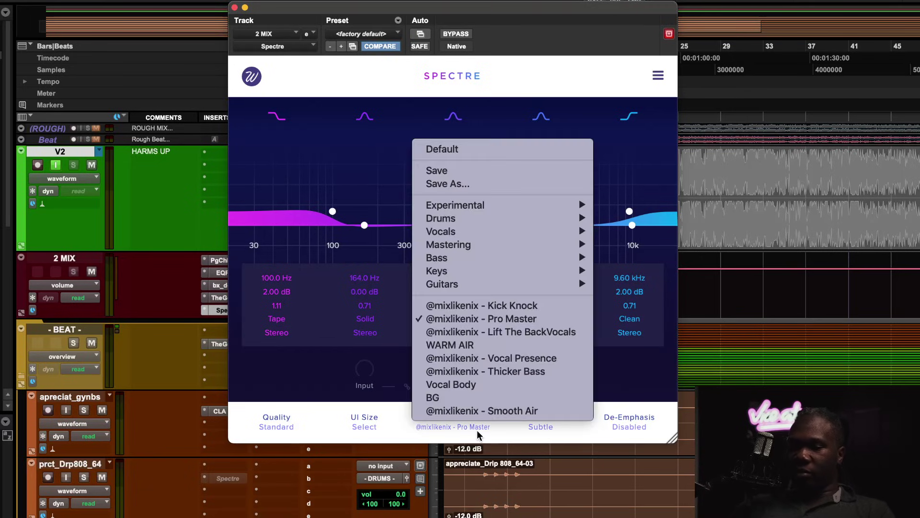
click(301, 220)
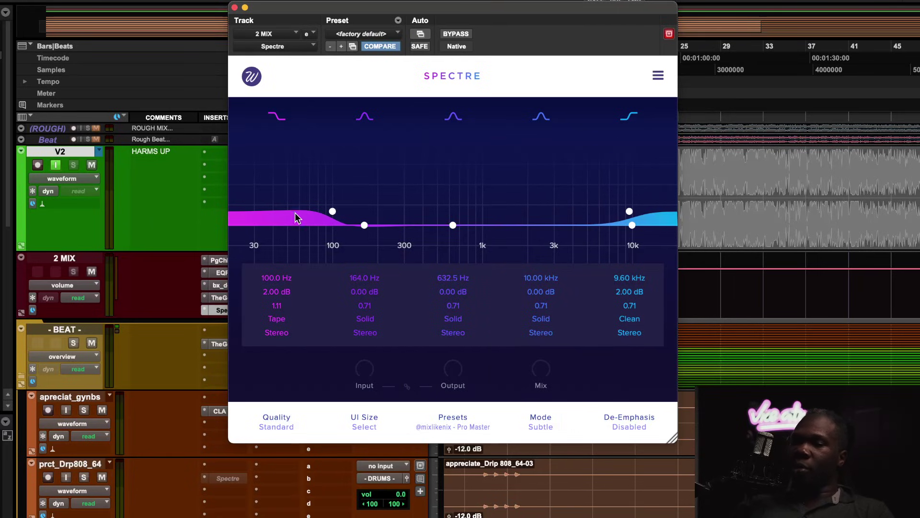
click(268, 318)
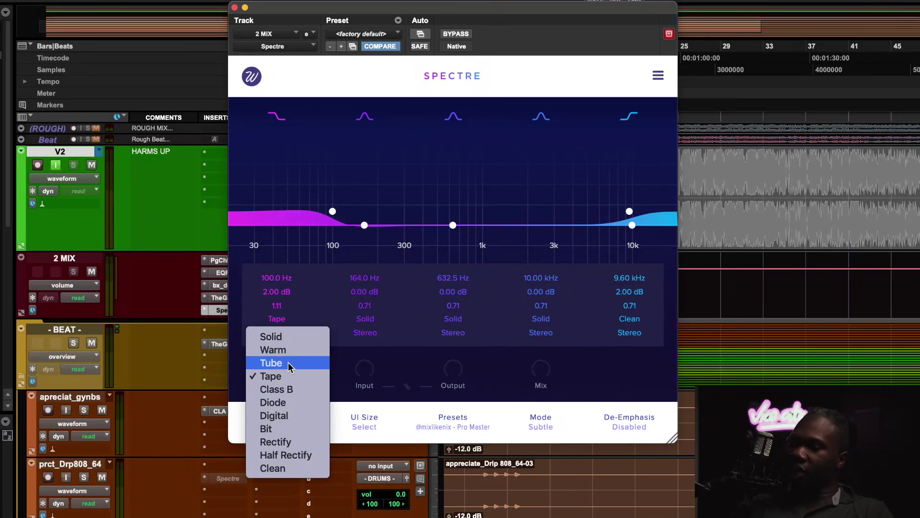
click(323, 308)
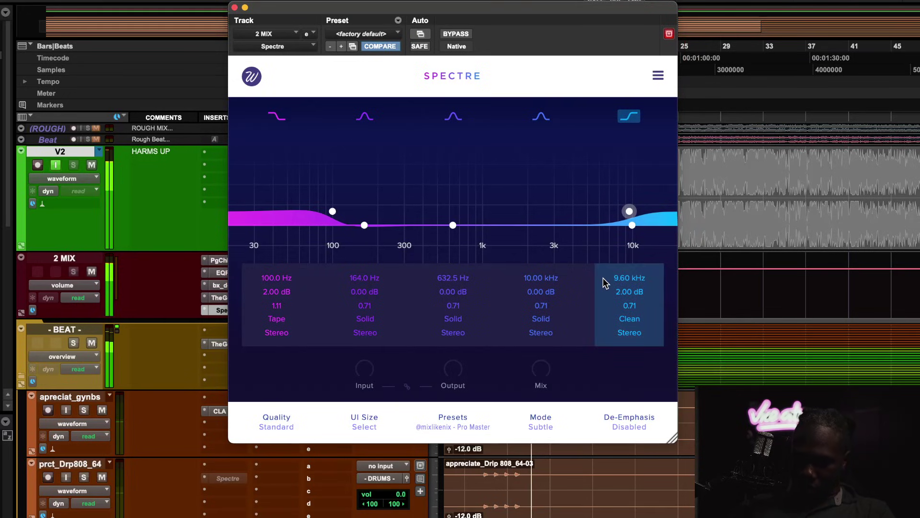
Compare the full mix with the 2 MIX track's Spectre bypassed and active, stop playback, and close the plugin.
click(464, 34)
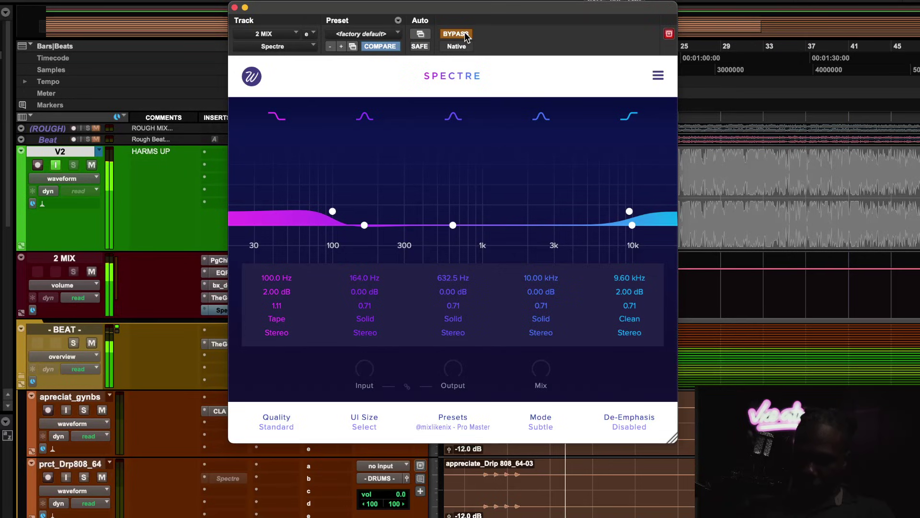
click(464, 34)
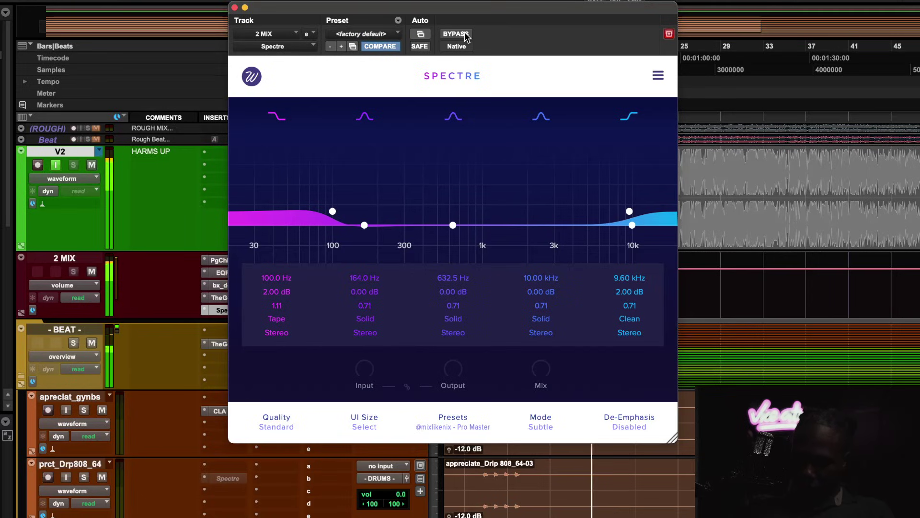
click(464, 34)
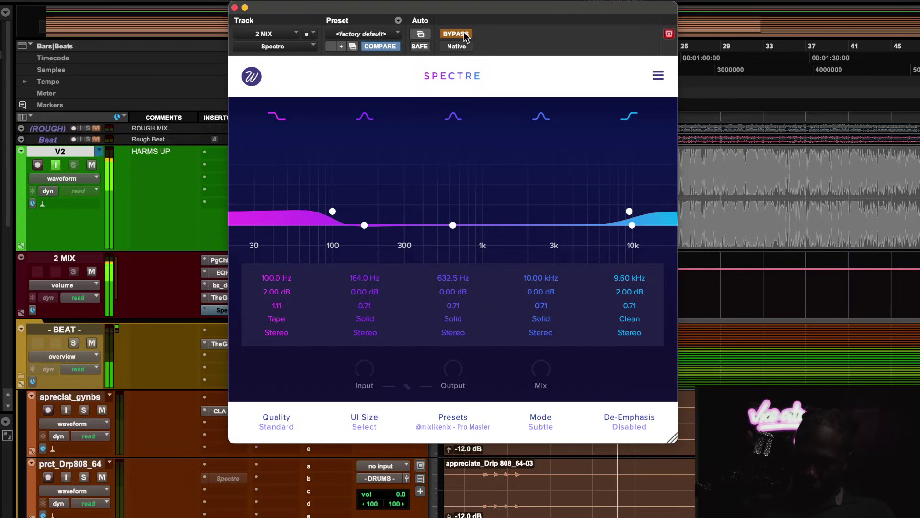
click(464, 35)
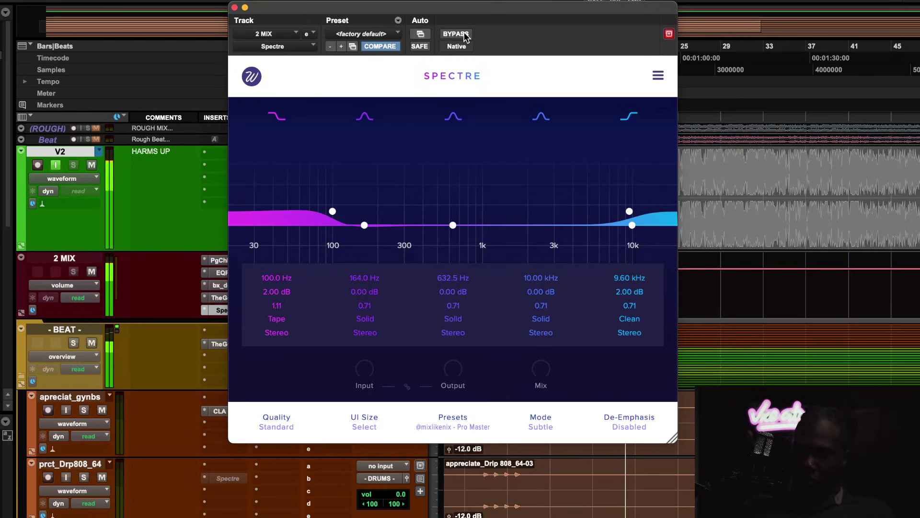
key(space)
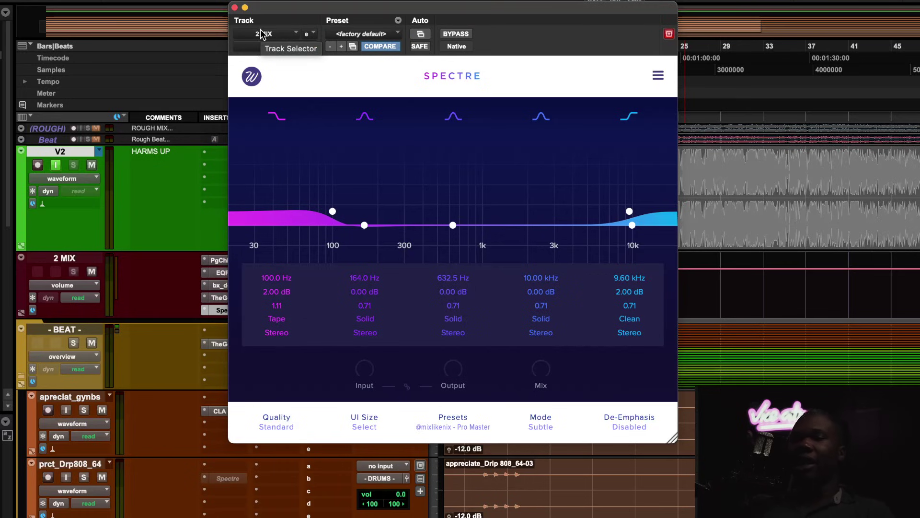
click(234, 8)
Reopen Spectre on the 2 MIX track to review its presets and the lowest band's saturation modes, and close it.
scroll(406, 308, down, 3)
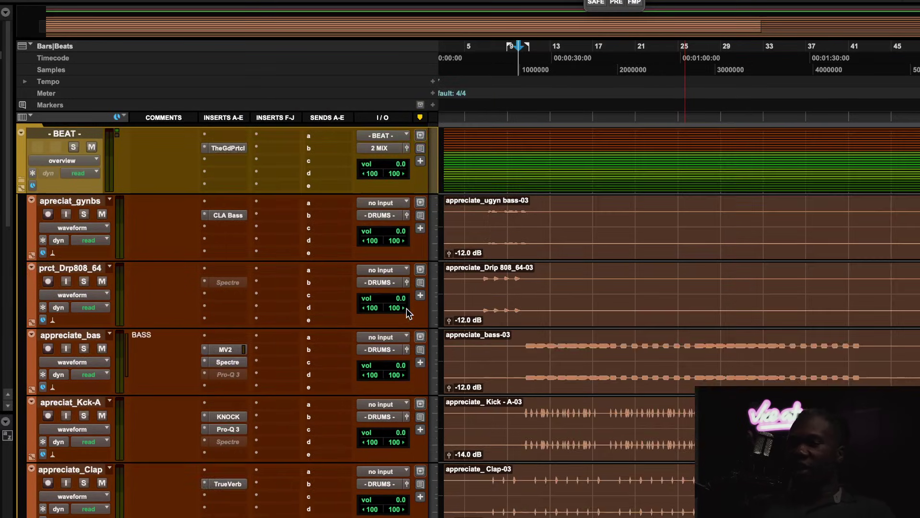
scroll(407, 308, up, 4)
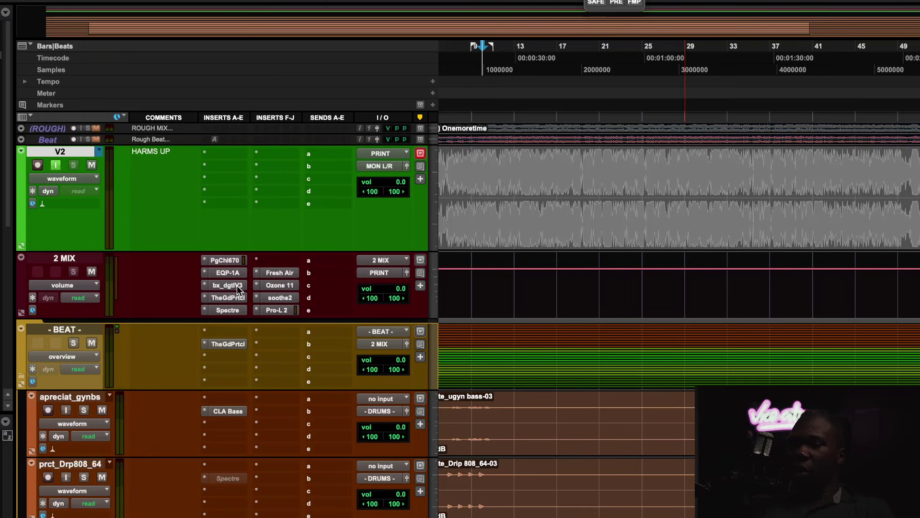
click(243, 311)
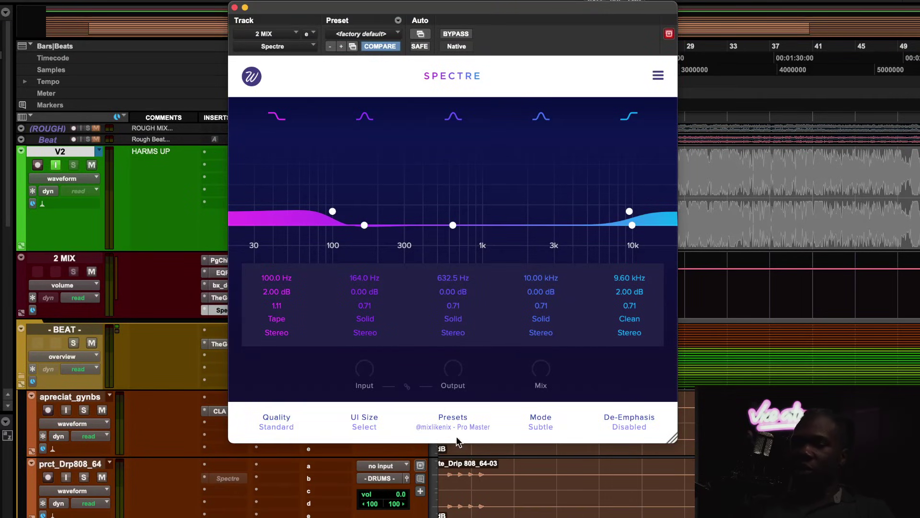
click(457, 427)
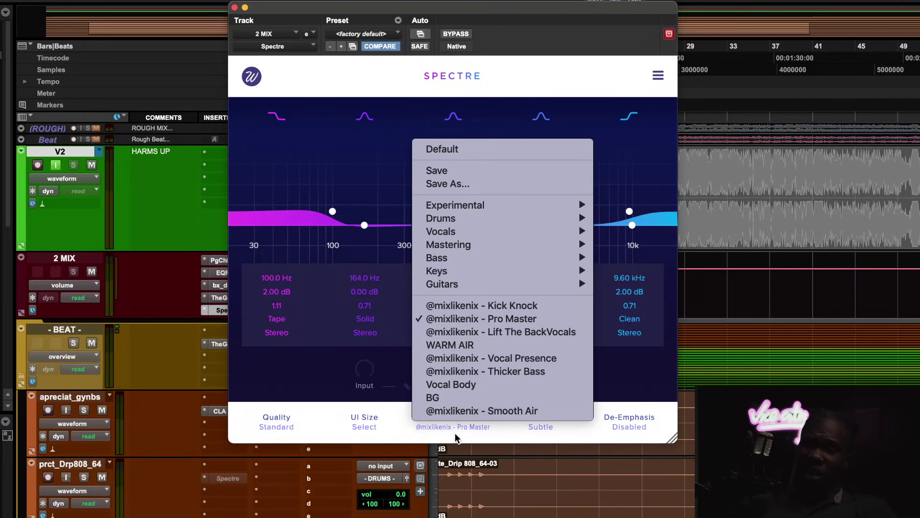
click(337, 303)
click(290, 320)
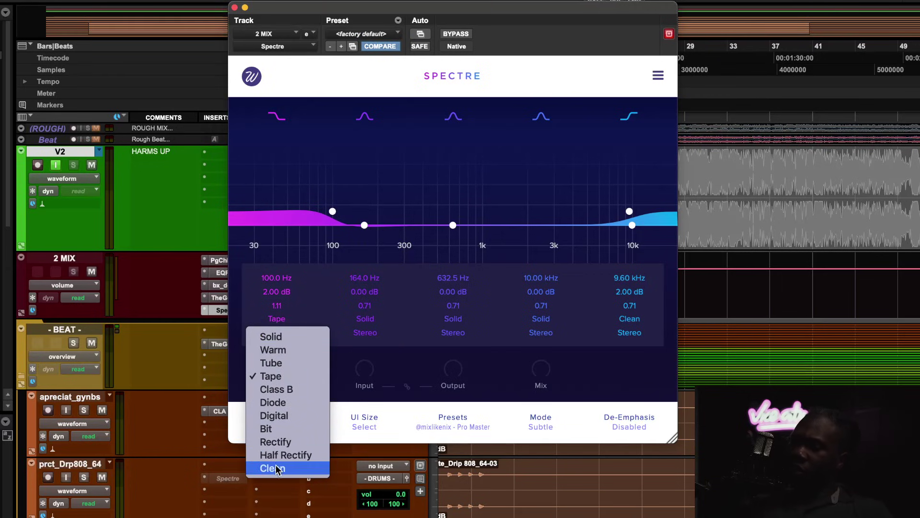
click(235, 8)
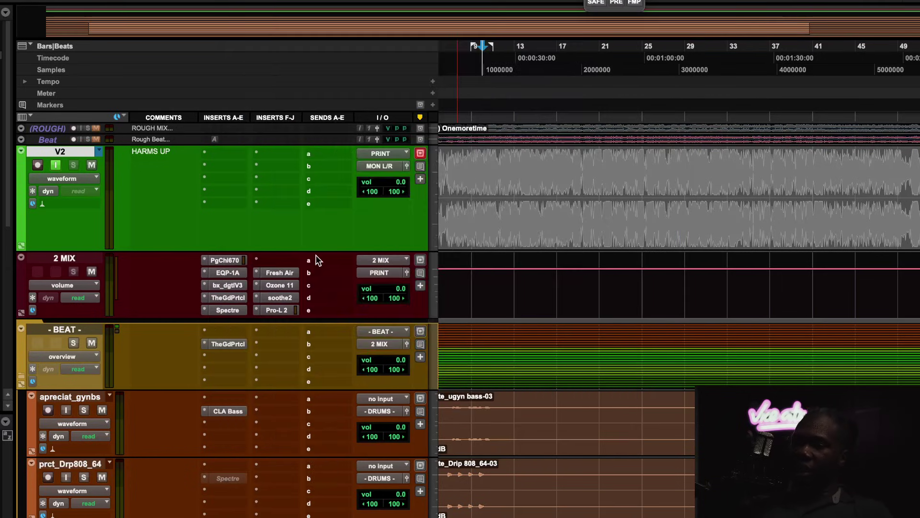
scroll(531, 364, down, 5)
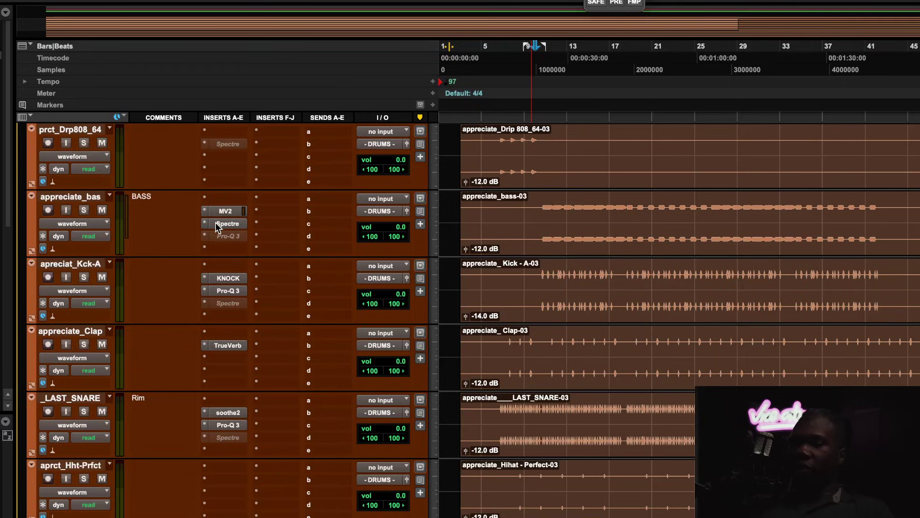
click(239, 303)
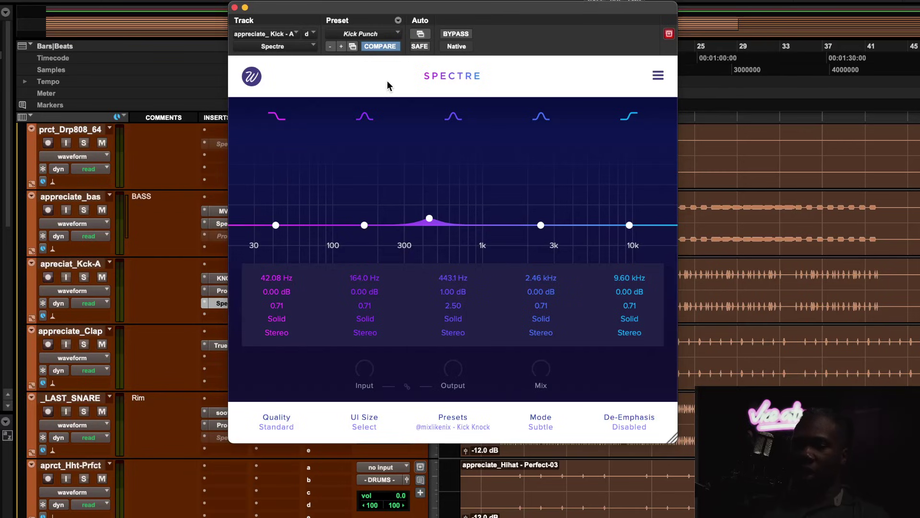
click(446, 425)
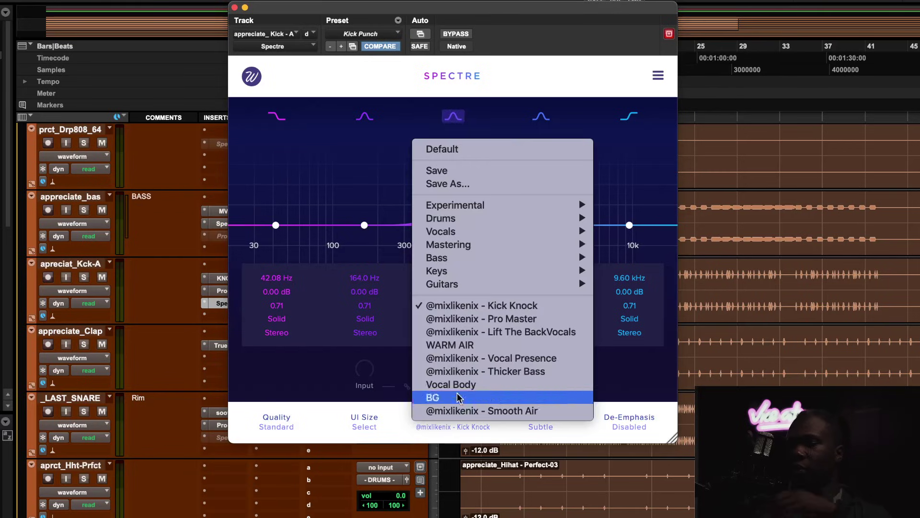
click(455, 306)
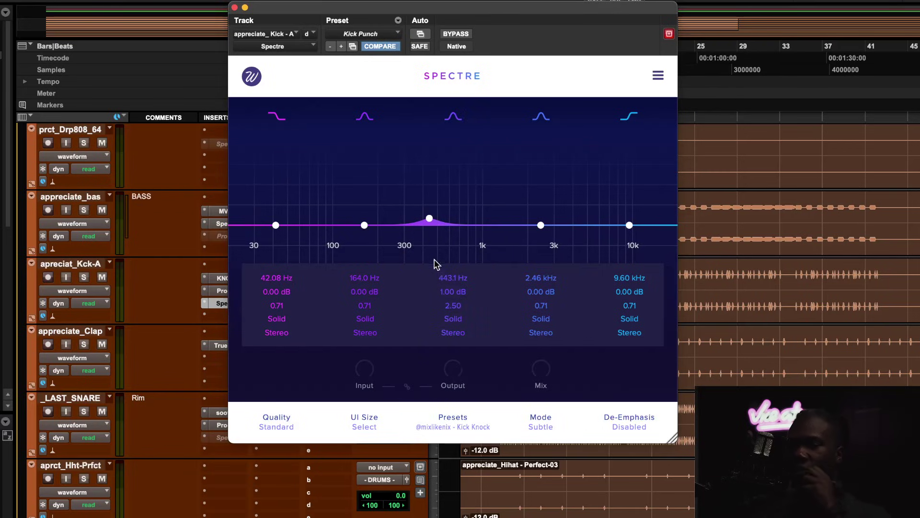
click(452, 416)
click(460, 332)
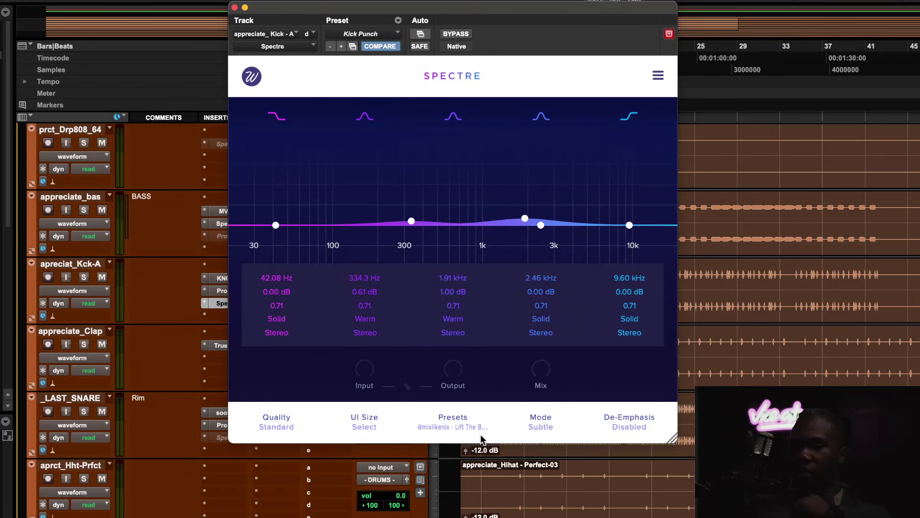
click(465, 421)
click(463, 306)
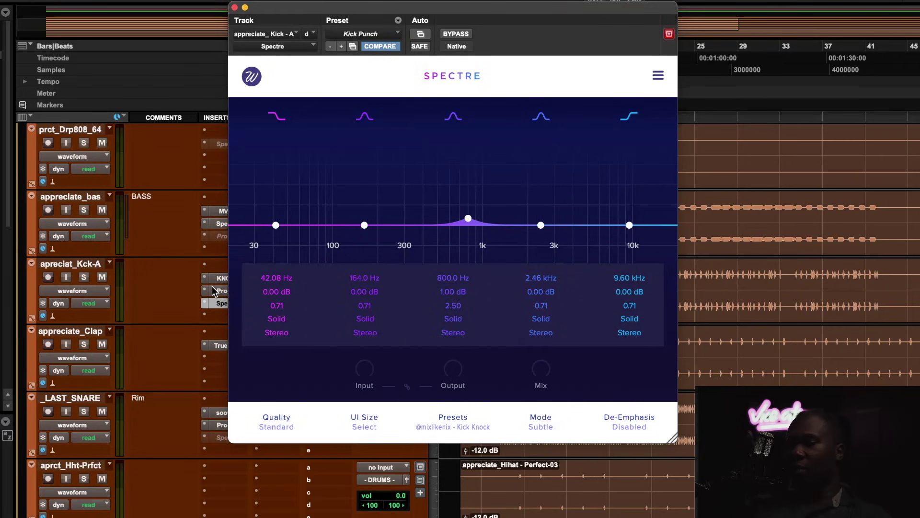
click(234, 7)
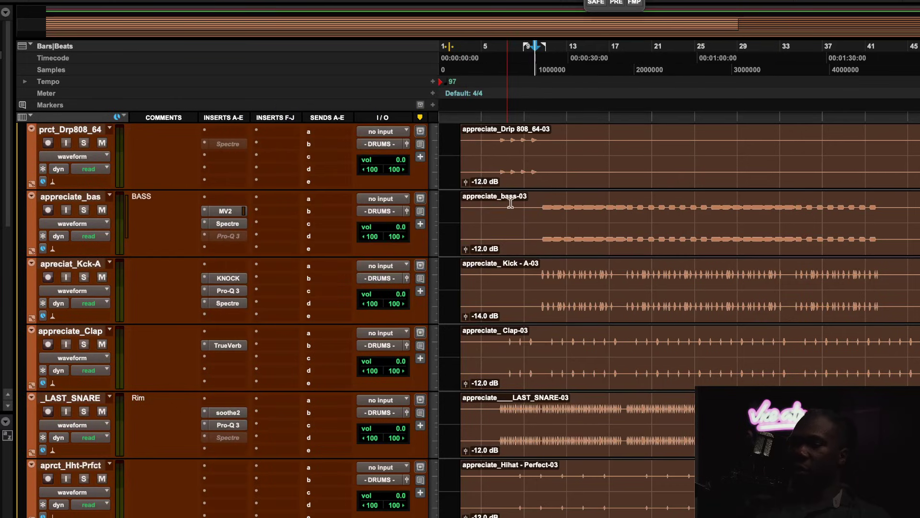
Play the song from about bar 25 and compare the kick with its Spectre bypassed and active.
click(546, 59)
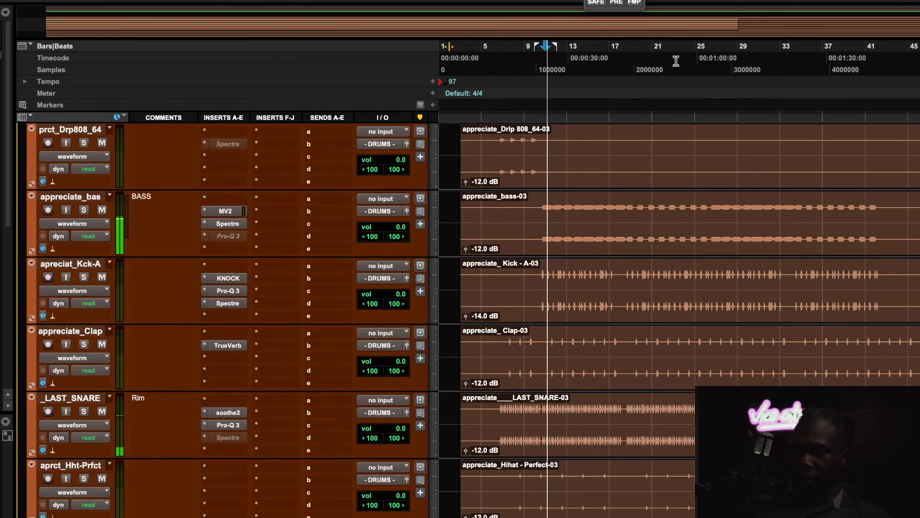
click(696, 69)
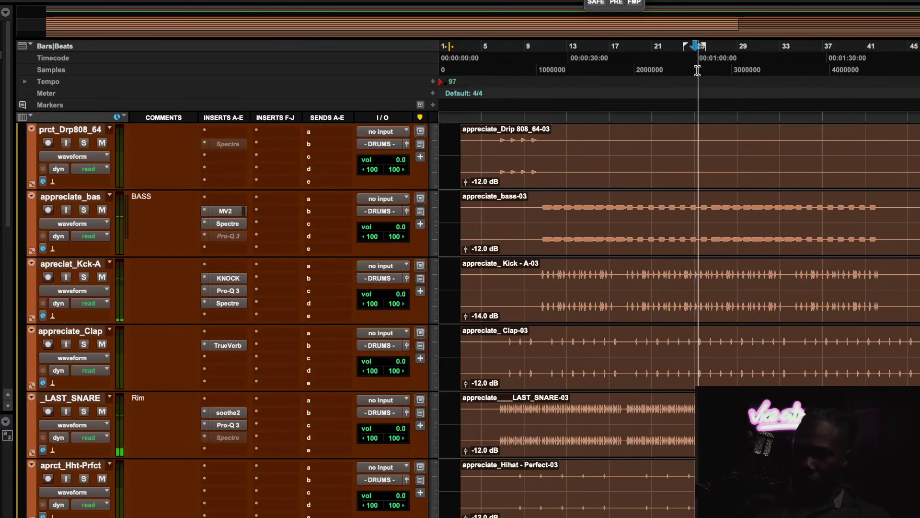
click(236, 303)
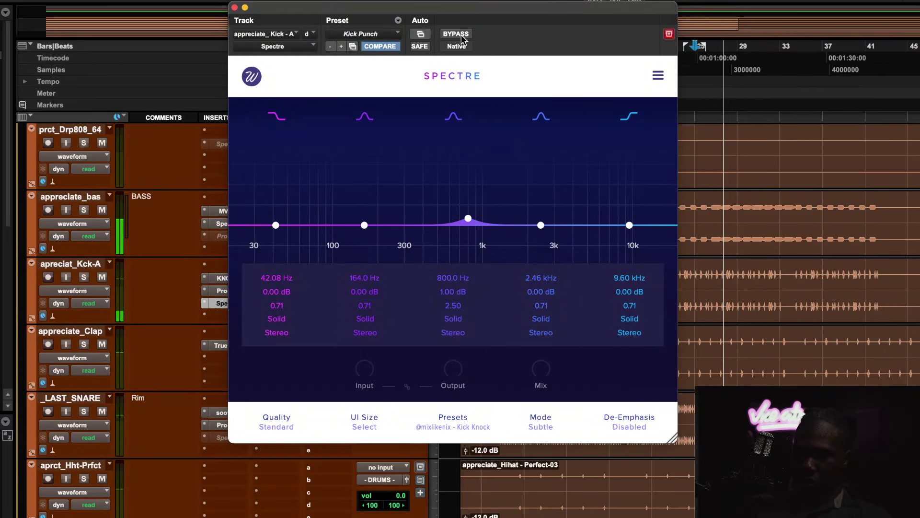
click(463, 38)
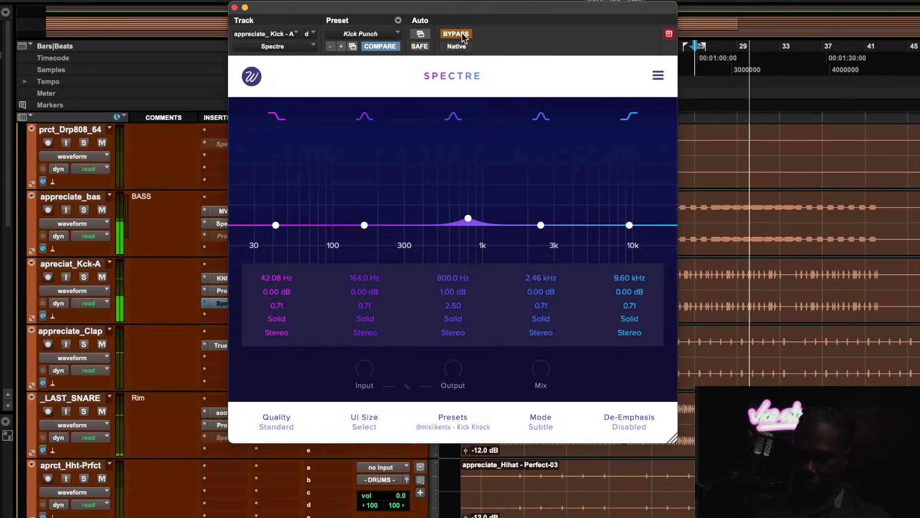
click(462, 38)
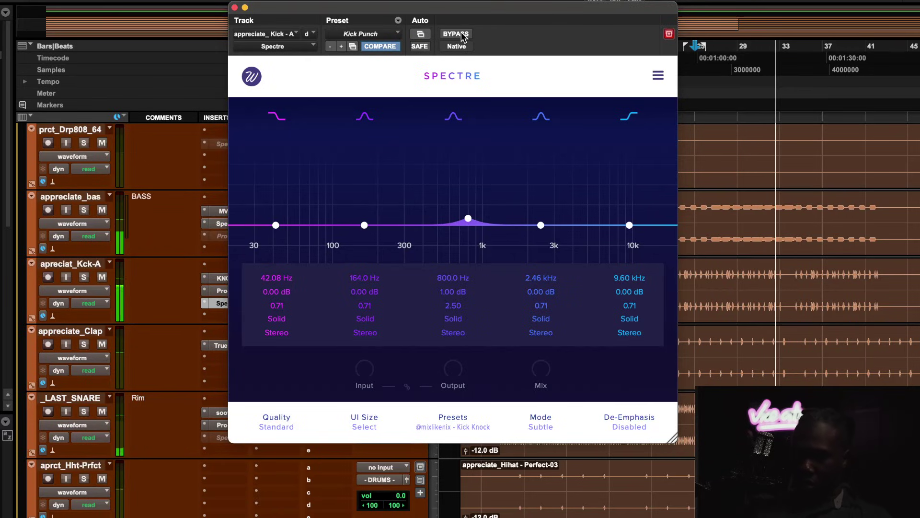
Bypass the kick track's Spectre and inspect the middle band's gain value without altering it.
click(463, 37)
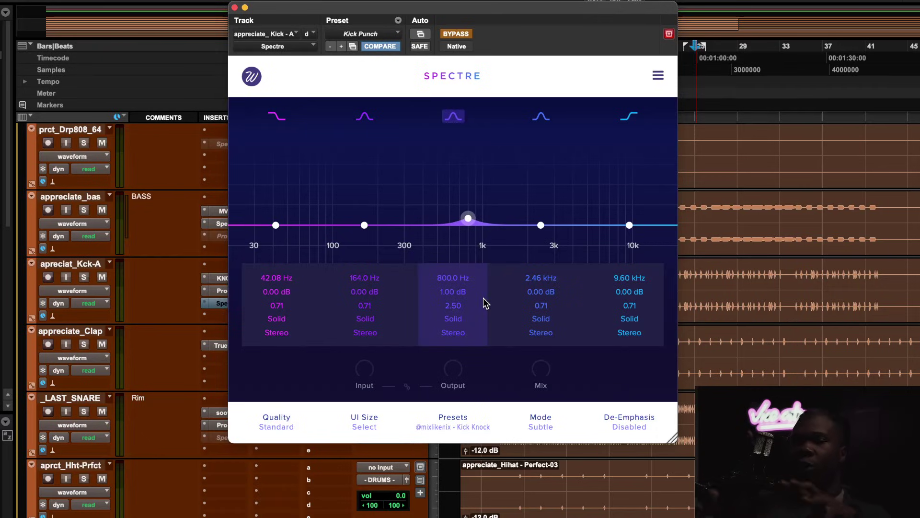
double_click(450, 293)
key(Return)
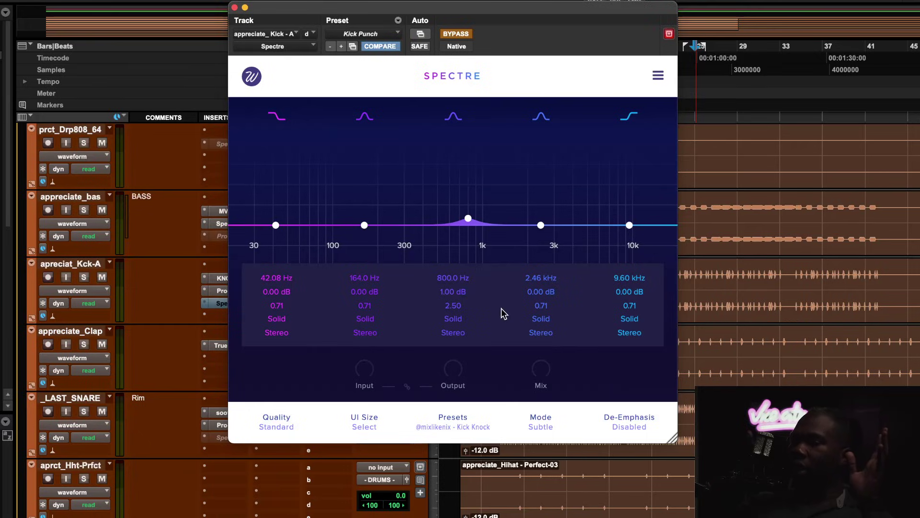
Open Pro-Q 3 on the kick track, examine its cuts and the kick's frequency spectrum during playback, and close the plugin.
click(223, 293)
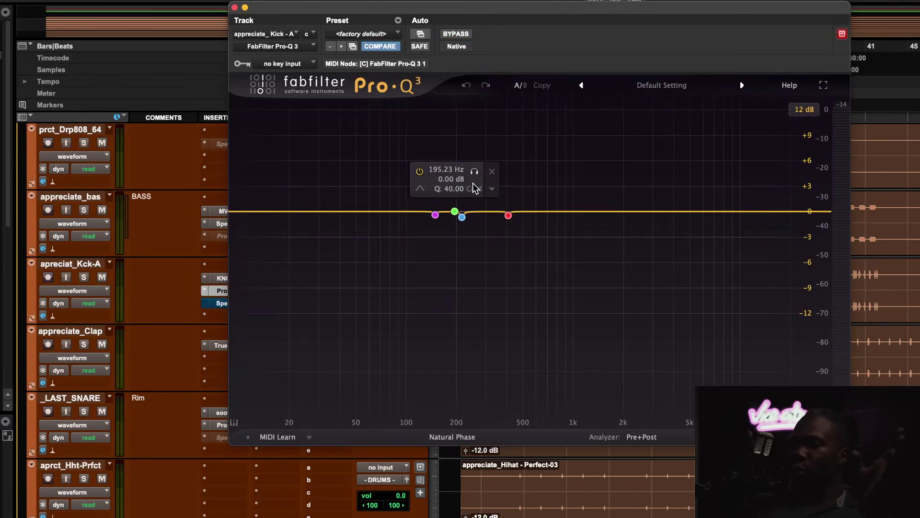
click(508, 215)
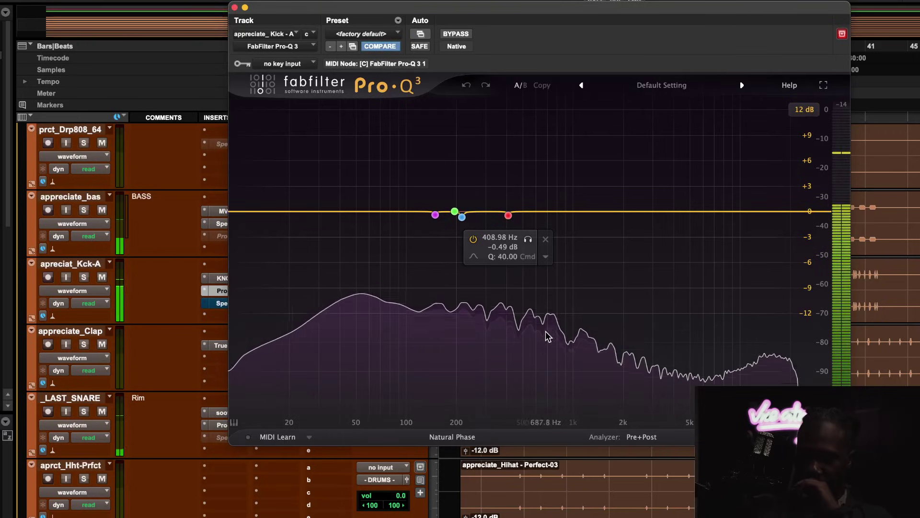
mouse_move(565, 347)
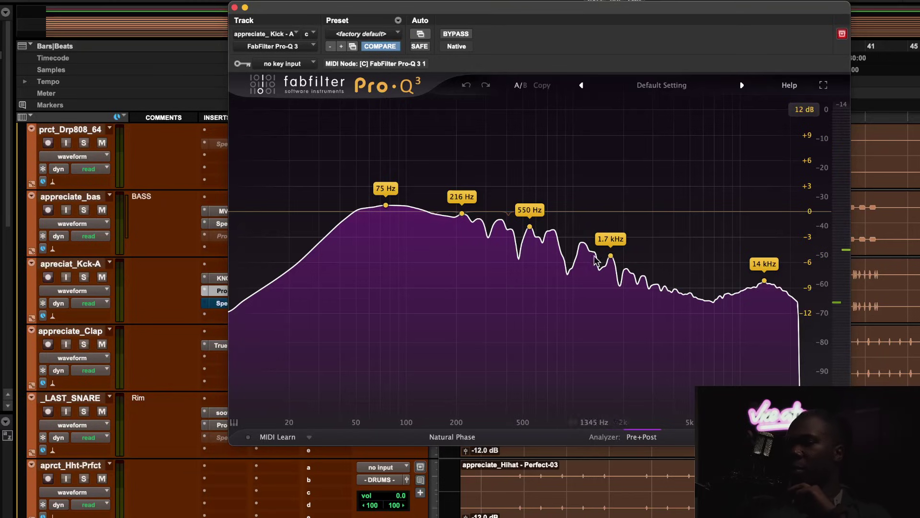
click(235, 8)
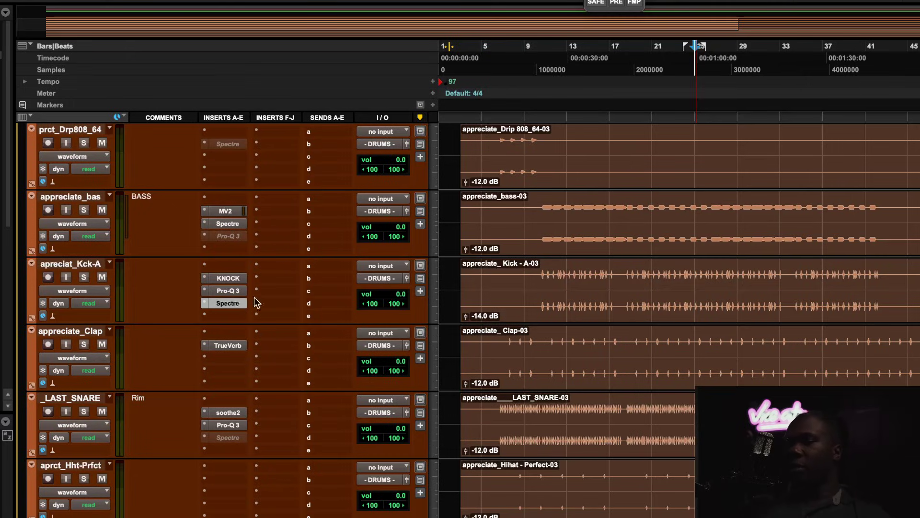
Reopen the kick track's Spectre, shift the middle band to about 818.6 Hz, and close the plugin.
click(246, 302)
mouse_move(467, 281)
mouse_down()
mouse_move(368, 351)
mouse_move(468, 249)
mouse_move(458, 286)
mouse_move(416, 330)
mouse_move(469, 268)
mouse_up()
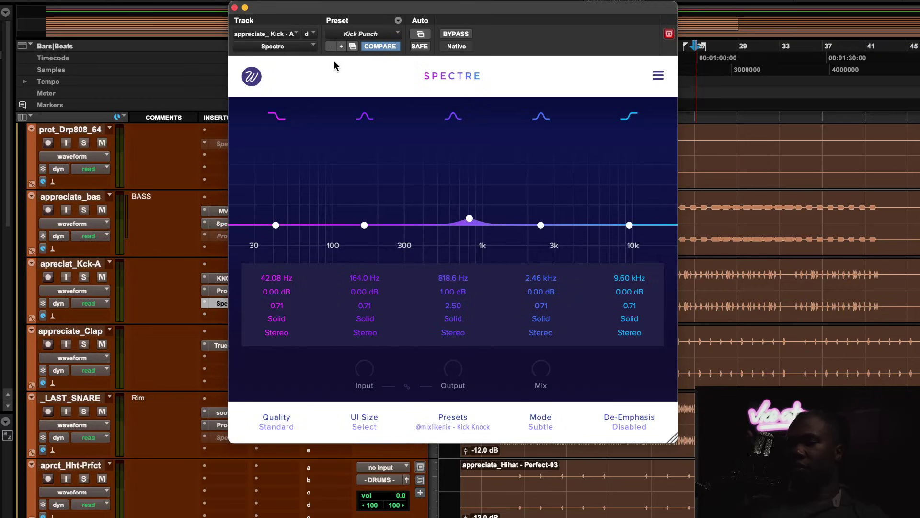
click(235, 8)
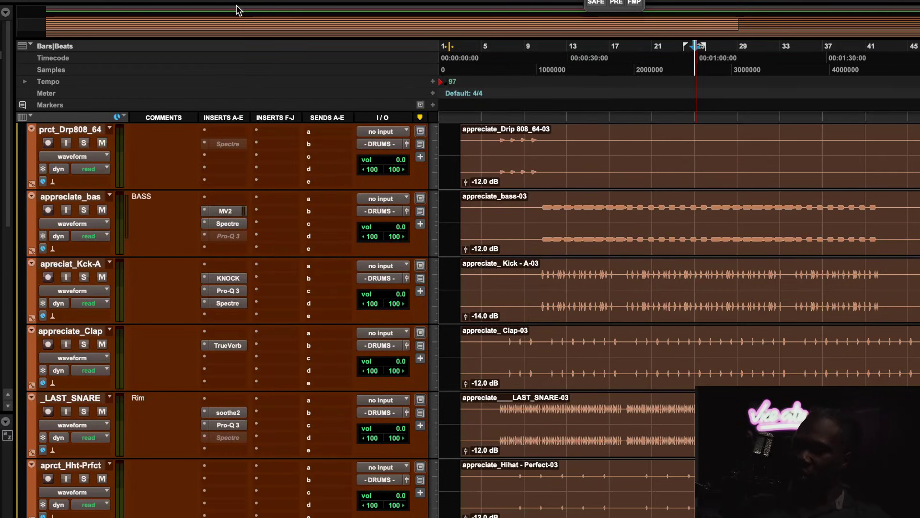
Open Spectre on the bass track and review the saturation modes available for its middle band.
click(228, 224)
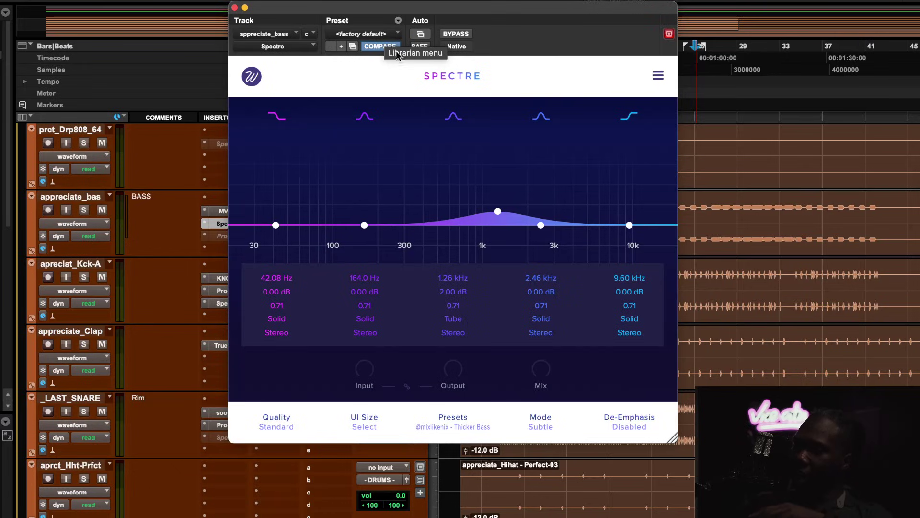
click(460, 321)
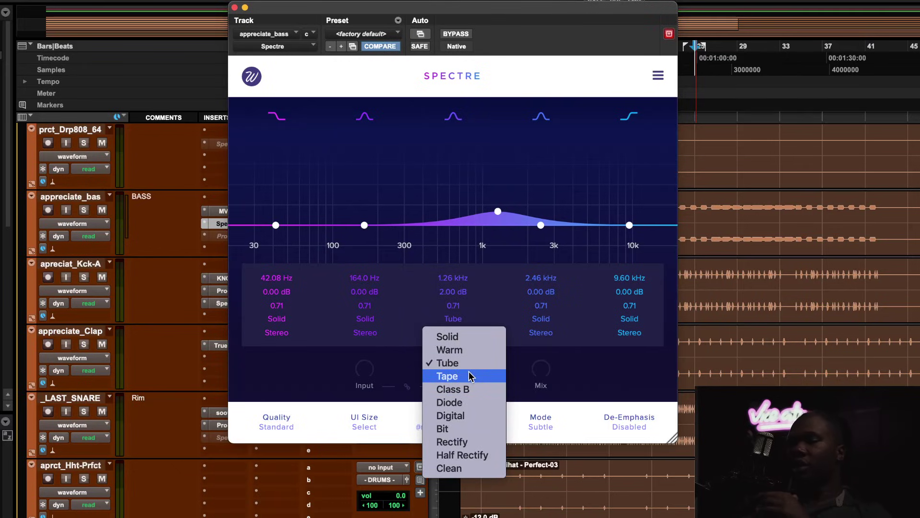
key(Escape)
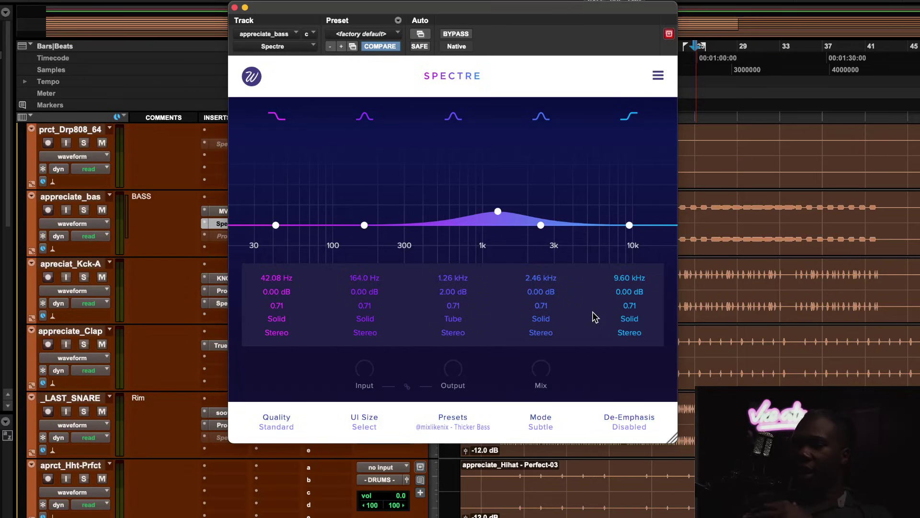
Play the song from about bar 49 and compare the mix with the bass track's Spectre bypassed and active.
scroll(791, 192, right, 3)
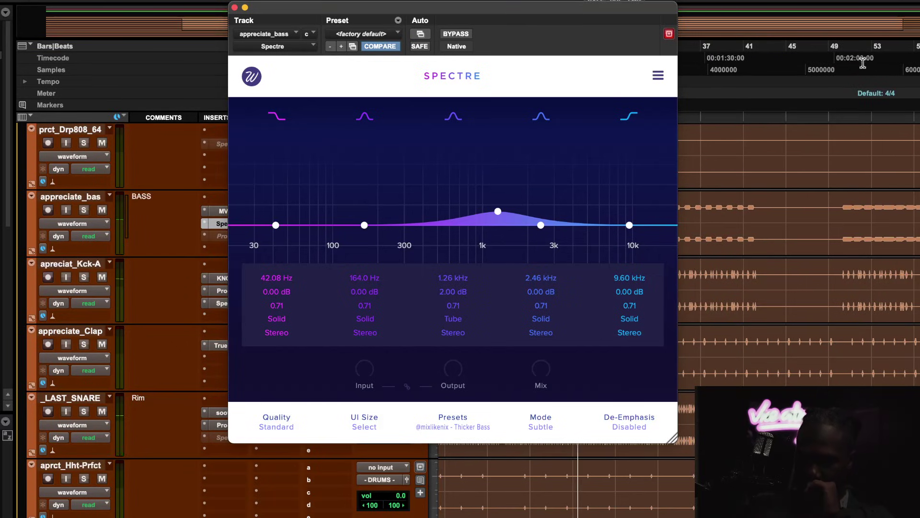
click(842, 54)
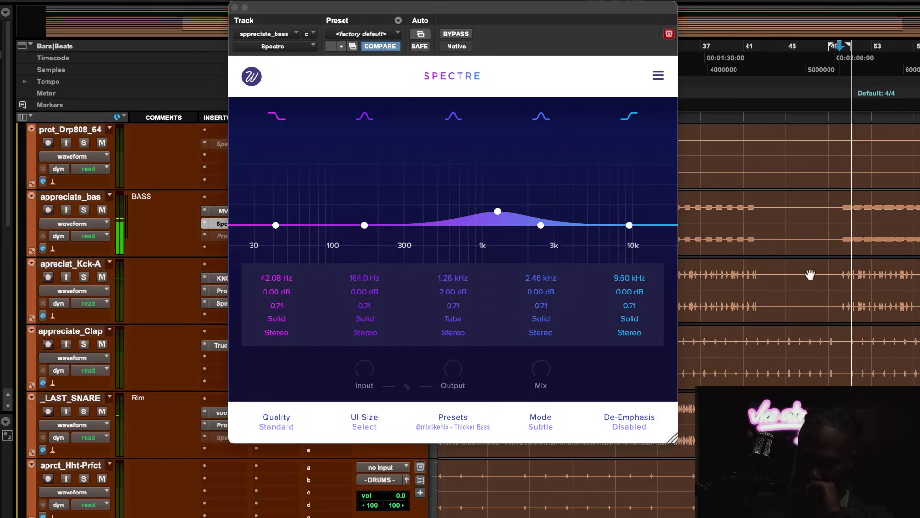
scroll(885, 315, right, 1)
scroll(885, 315, right, 2)
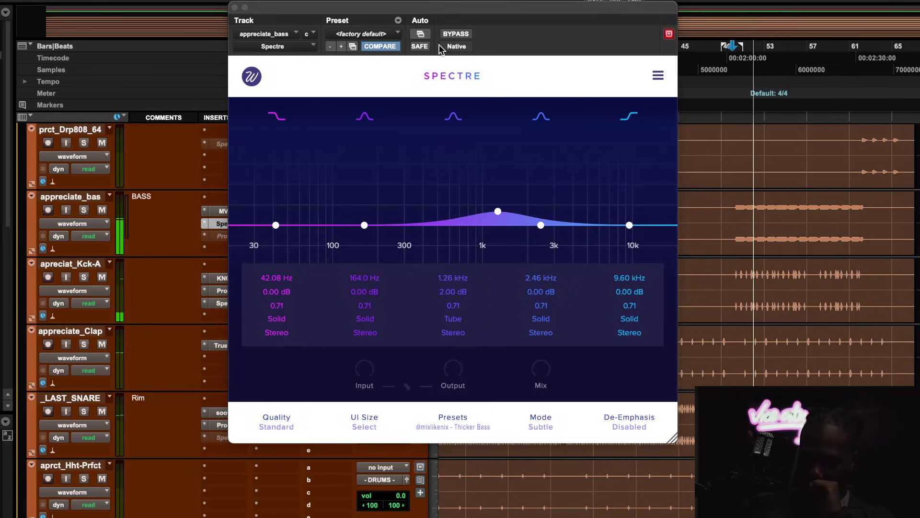
click(450, 35)
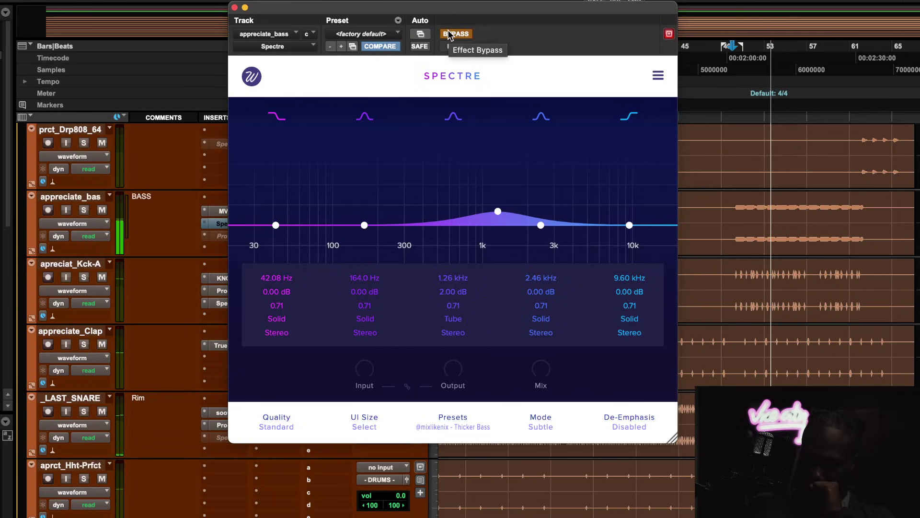
click(450, 34)
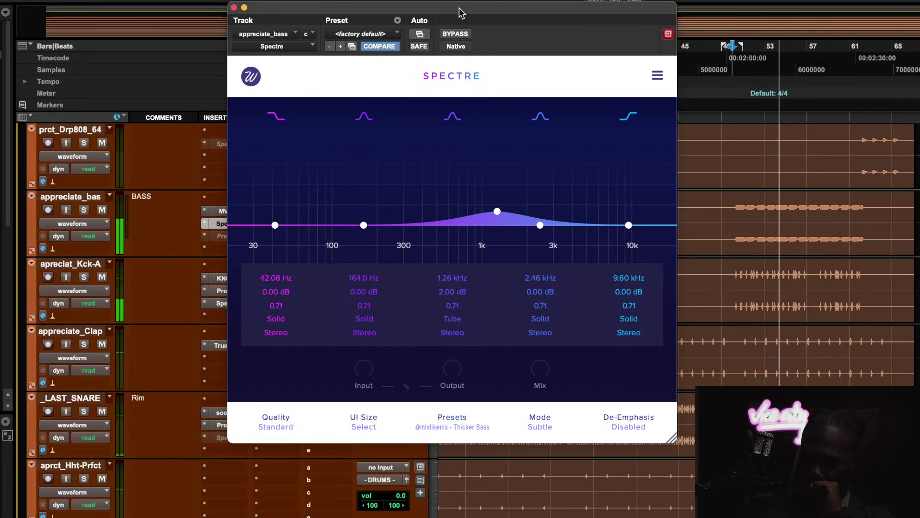
Solo the bass track, compare it with its Spectre bypassed and active, and unsolo it.
drag(442, 27, 442, 54)
key(shift+s)
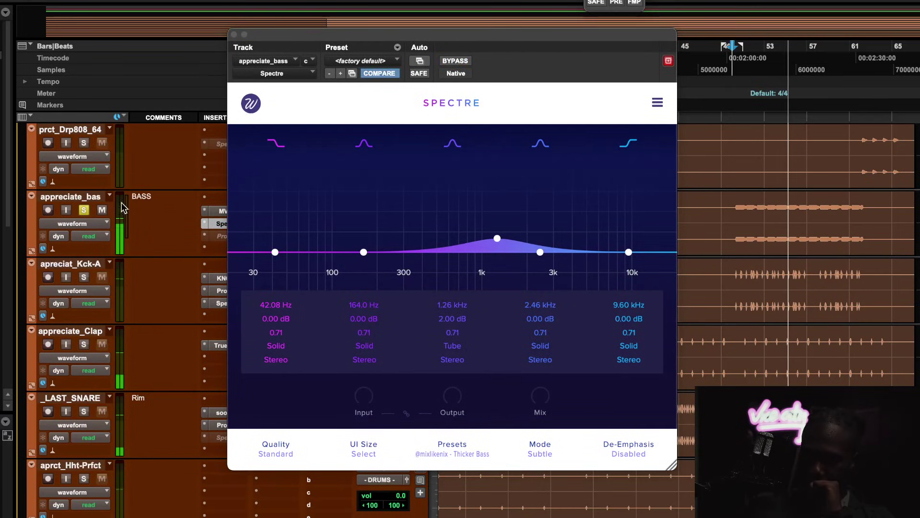
click(451, 60)
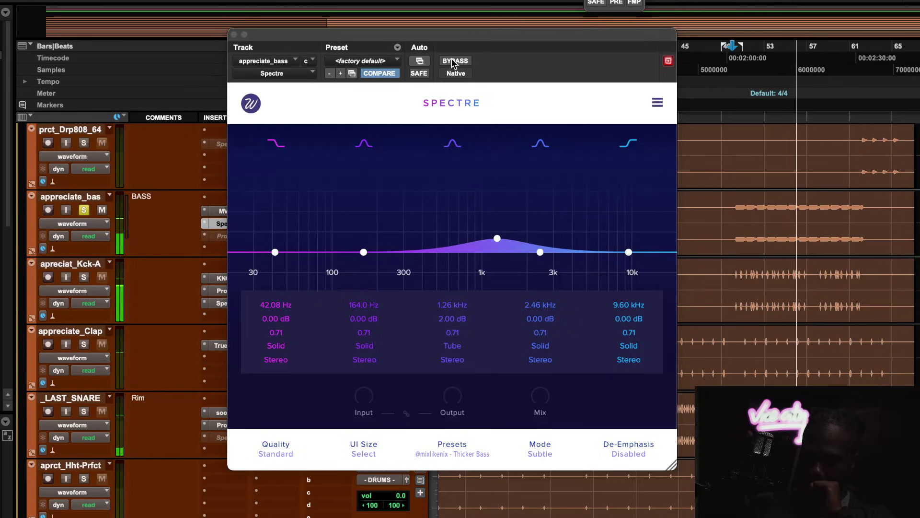
click(451, 60)
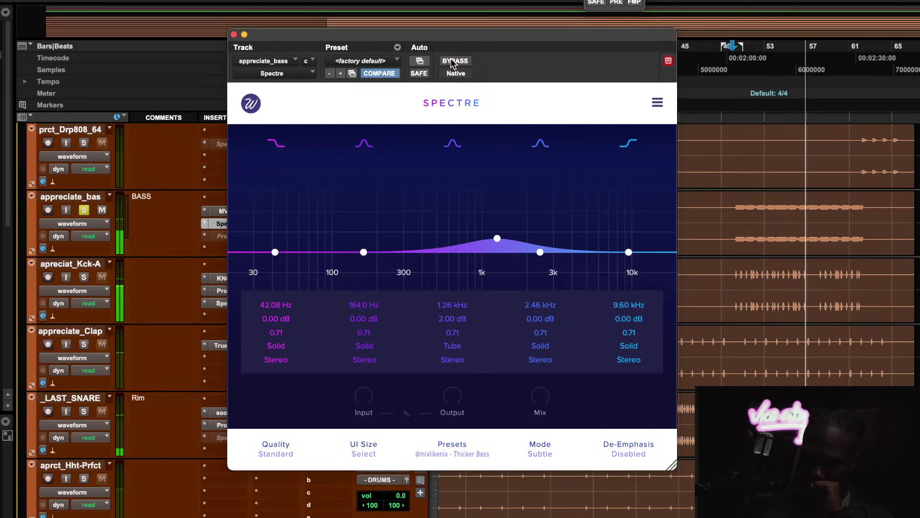
click(83, 209)
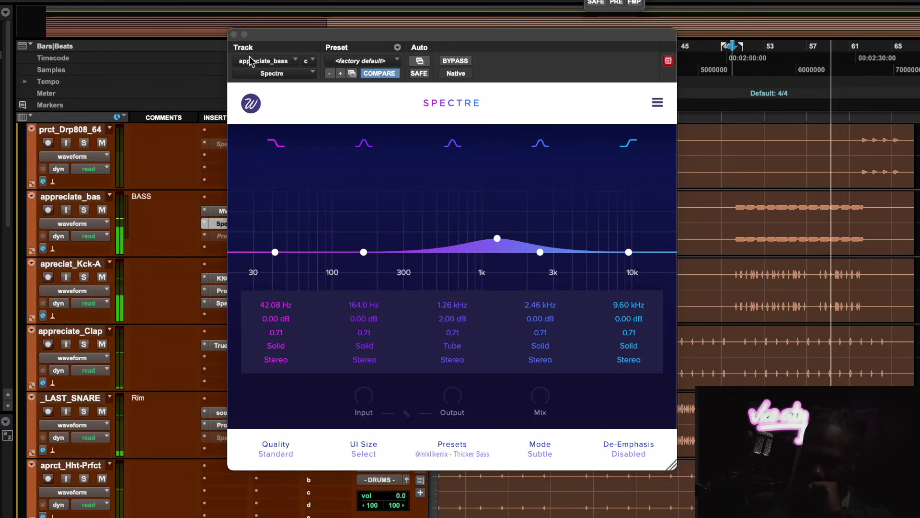
Stop playback, close and reopen the bass track's Spectre to review its middle band, and close it again.
key(space)
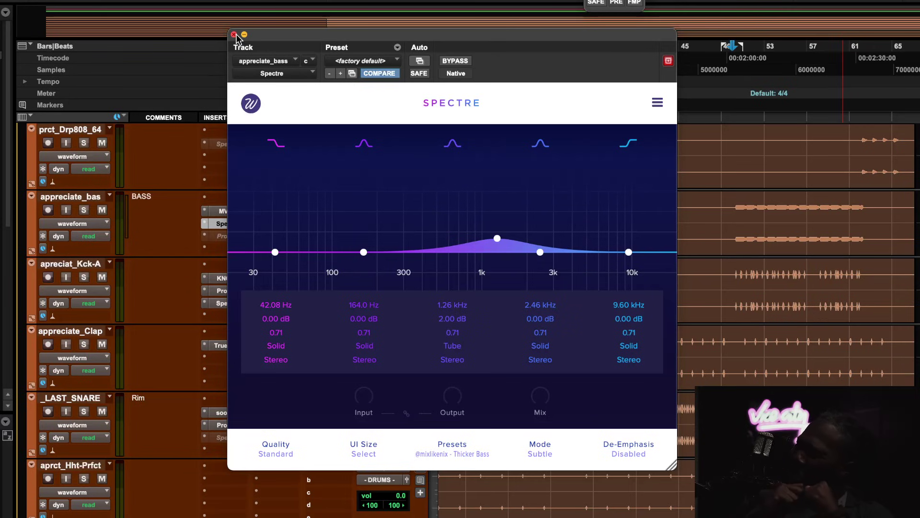
click(234, 35)
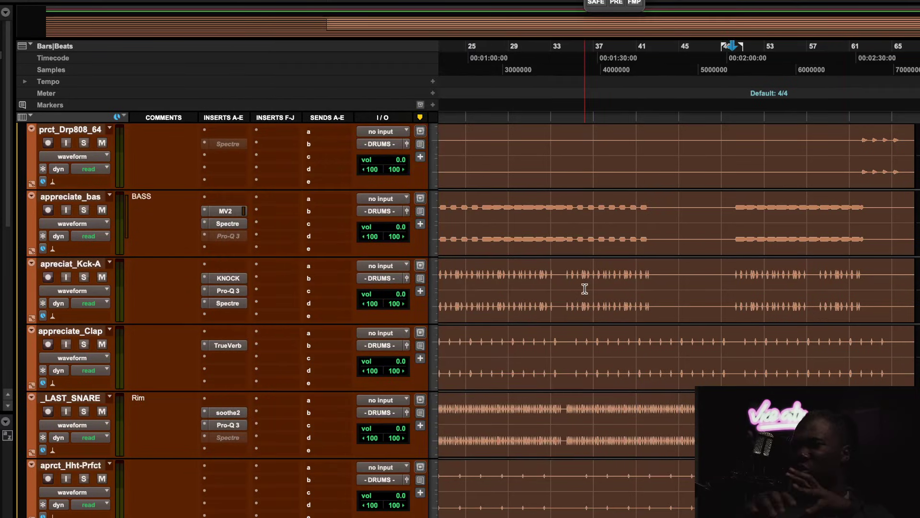
click(227, 223)
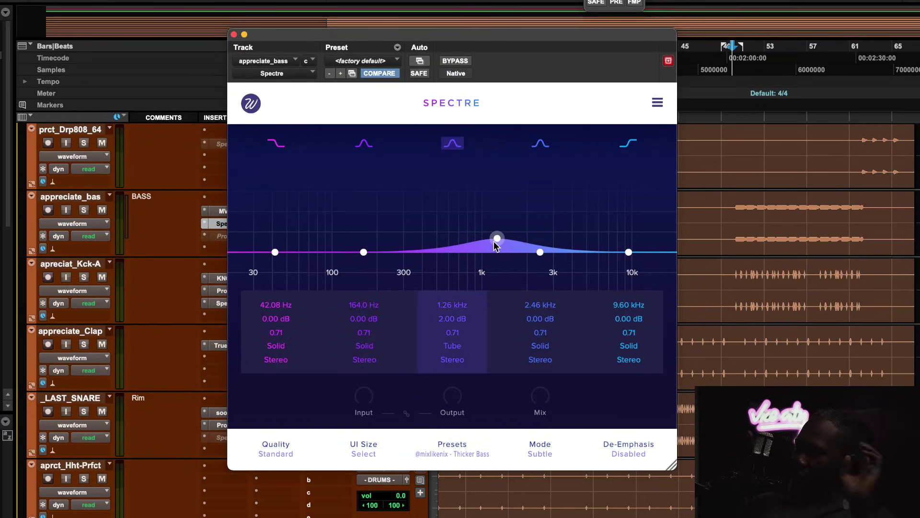
click(234, 34)
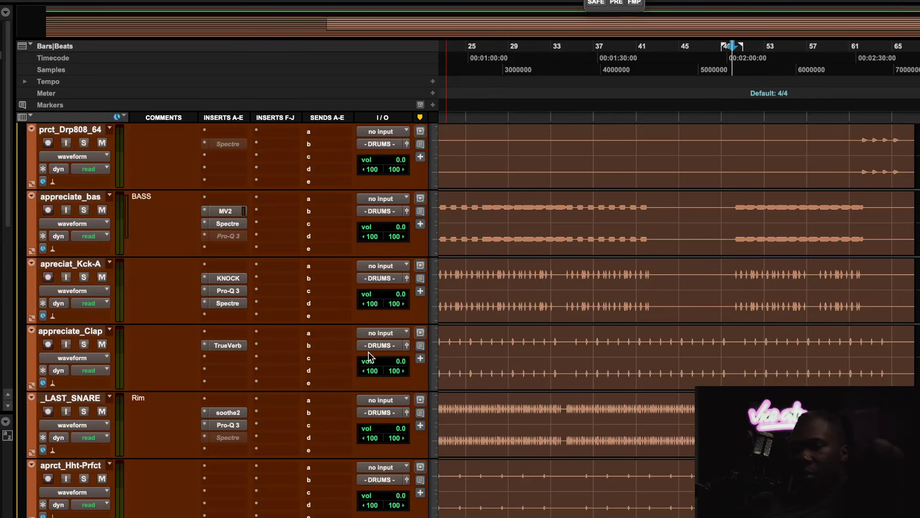
Open Spectre on the chords track to review its boosted bands and preset list, and close the plugin.
scroll(369, 356, down, 10)
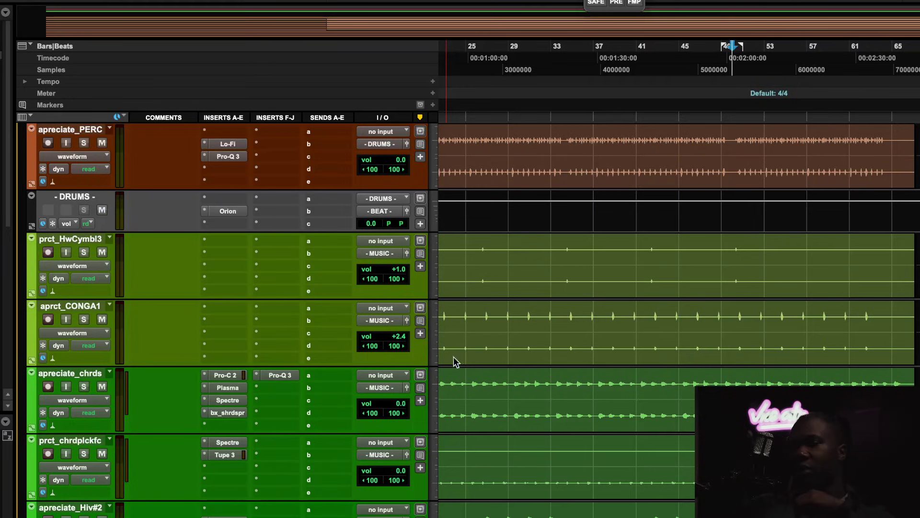
click(594, 392)
click(509, 373)
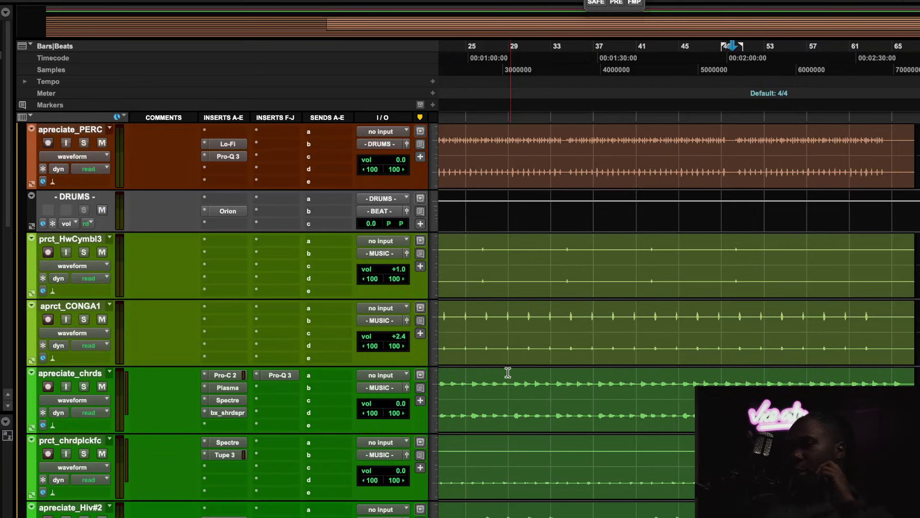
click(455, 383)
click(238, 402)
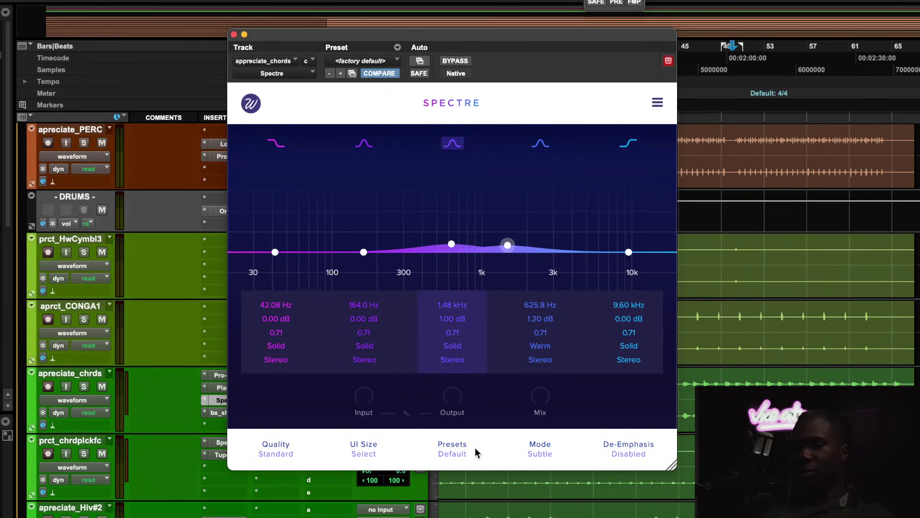
click(454, 451)
click(341, 232)
click(234, 35)
Open Spectre on the - LD - track, review the highest band's saturation modes and the preset list, and close the plugin.
scroll(403, 416, down, 5)
scroll(403, 416, up, 4)
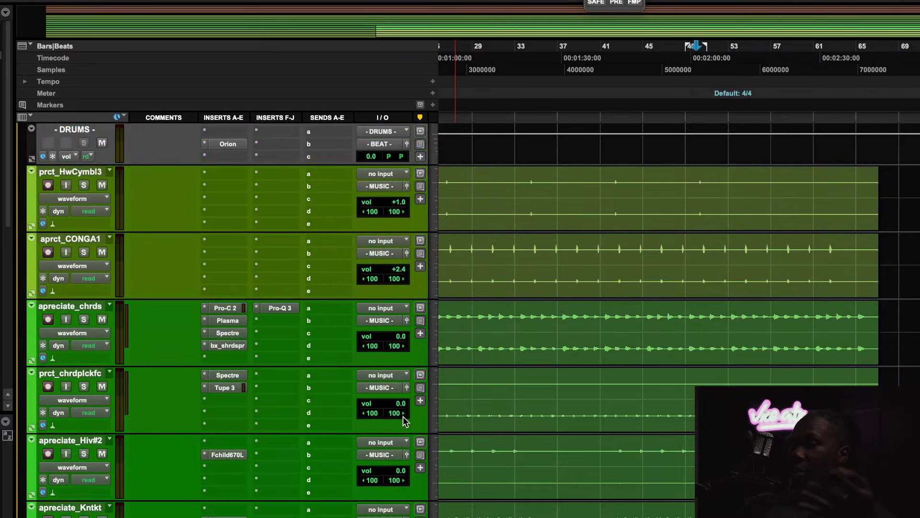
scroll(231, 378, down, 5)
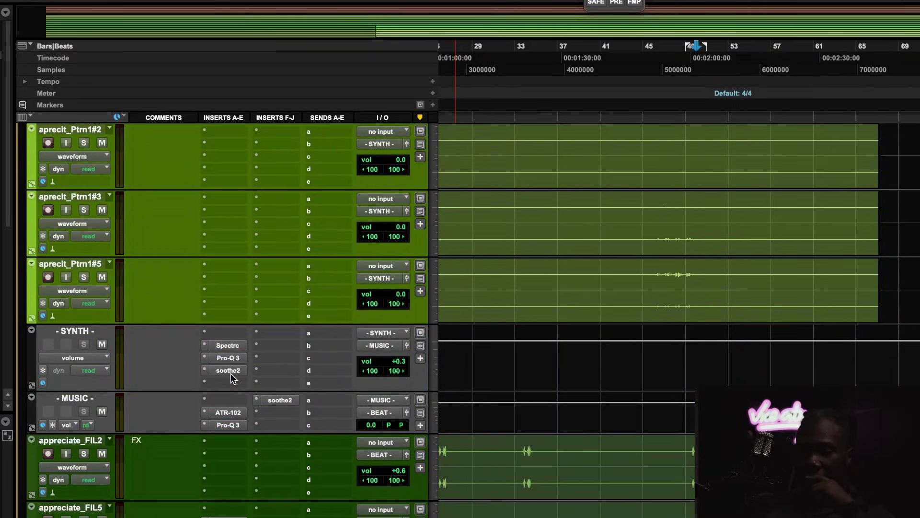
scroll(232, 378, down, 5)
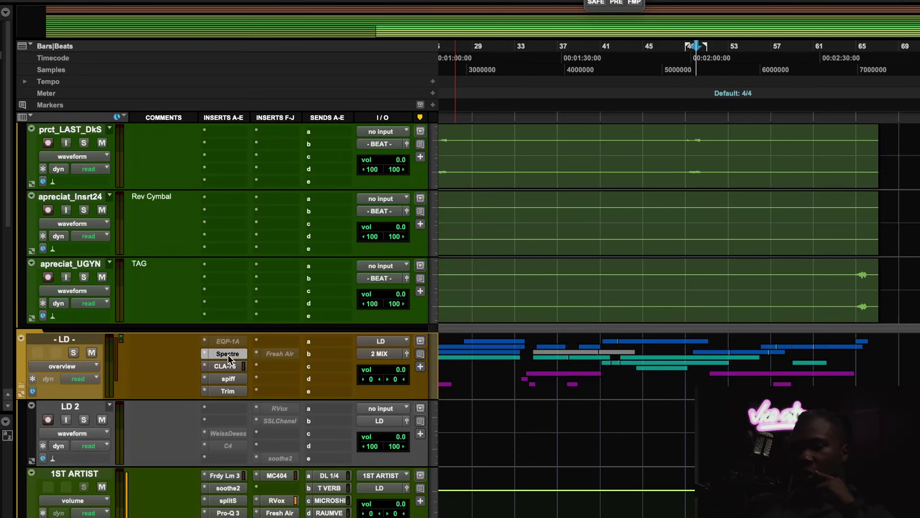
click(228, 354)
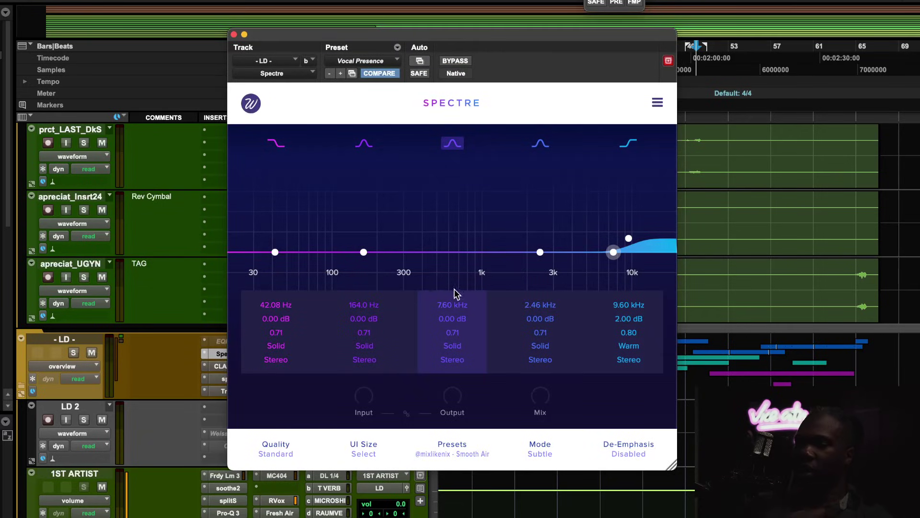
click(638, 347)
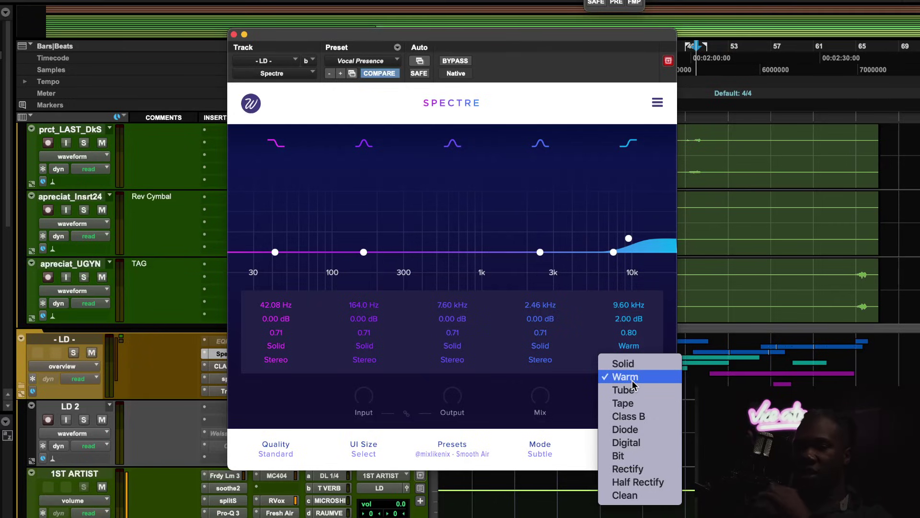
click(475, 454)
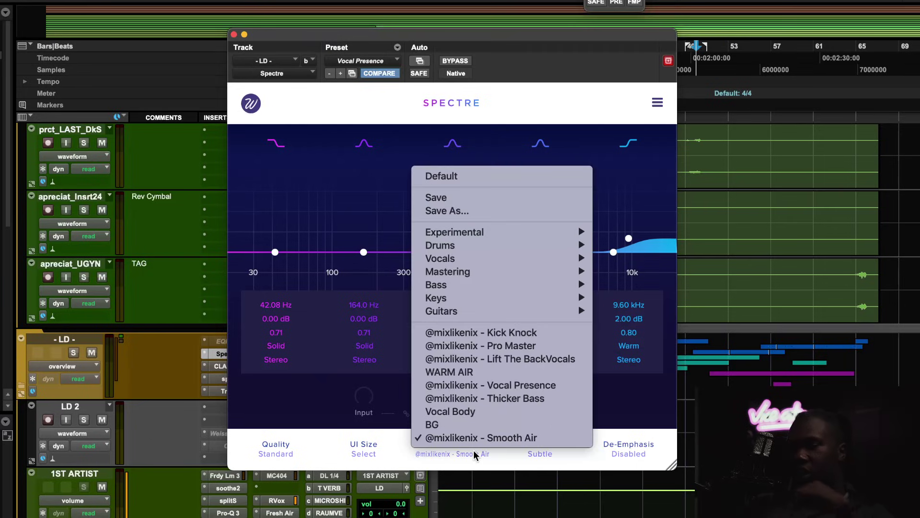
click(647, 386)
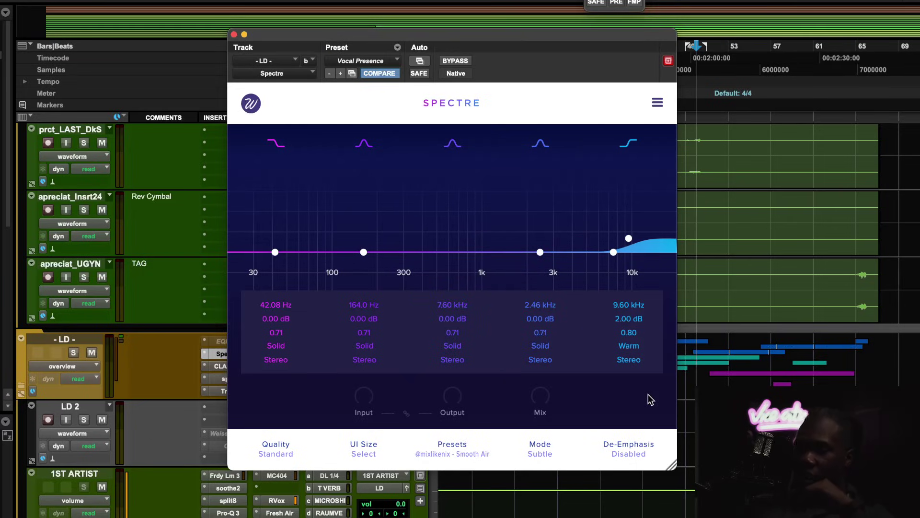
click(233, 34)
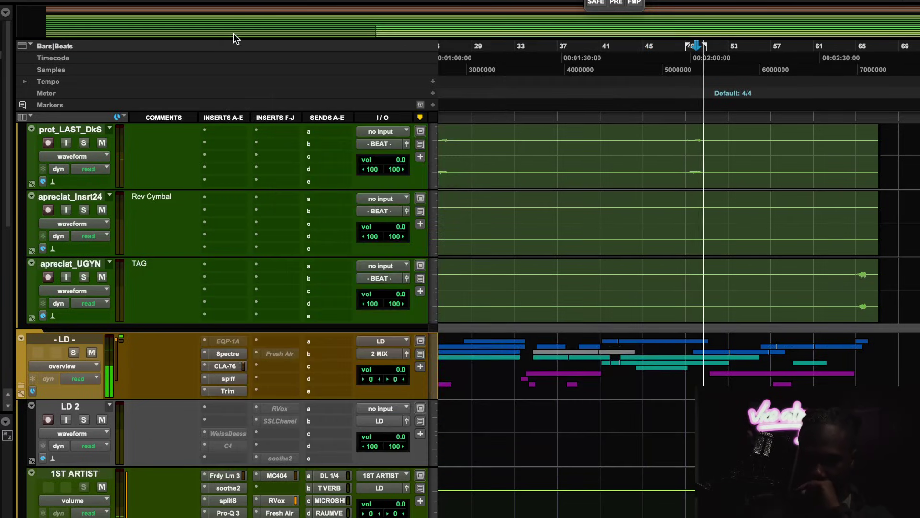
Open Spectre on the - LD - track and compare the lead vocals with the plugin bypassed and active during playback.
scroll(679, 231, up, 10)
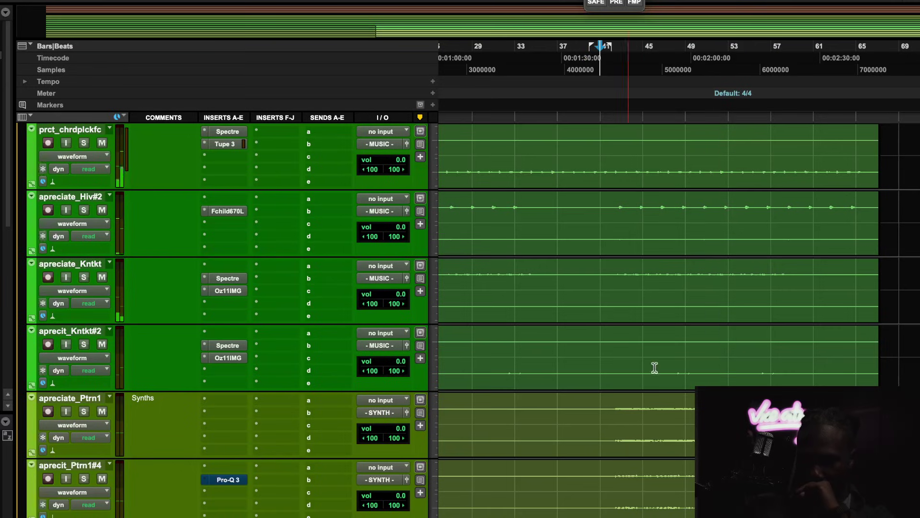
scroll(655, 367, down, 10)
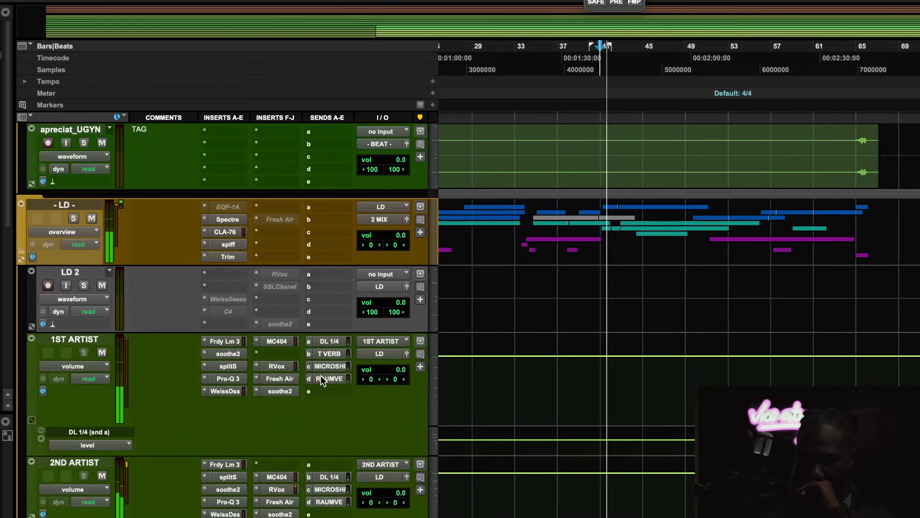
click(235, 217)
click(453, 61)
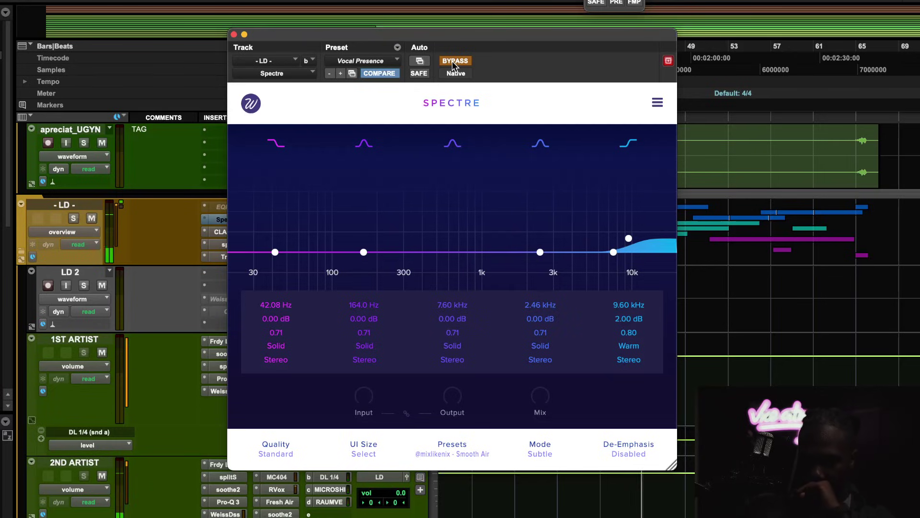
click(453, 61)
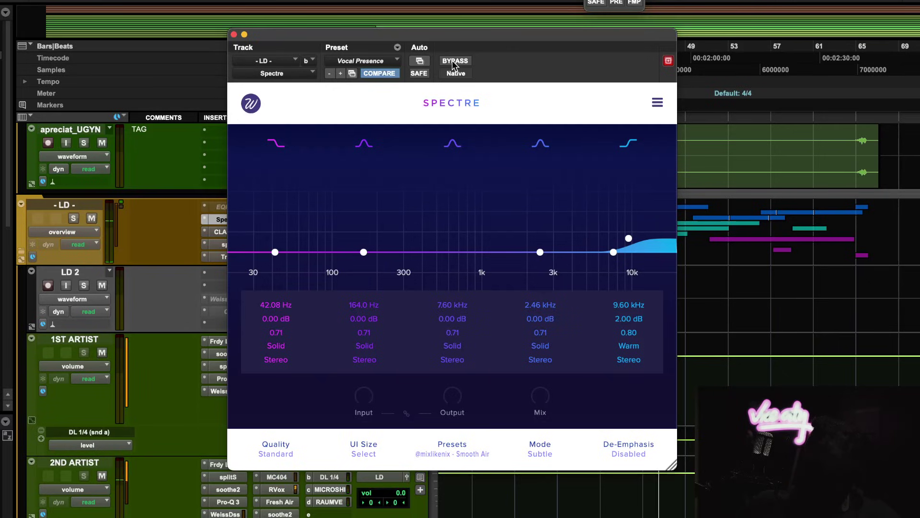
click(453, 61)
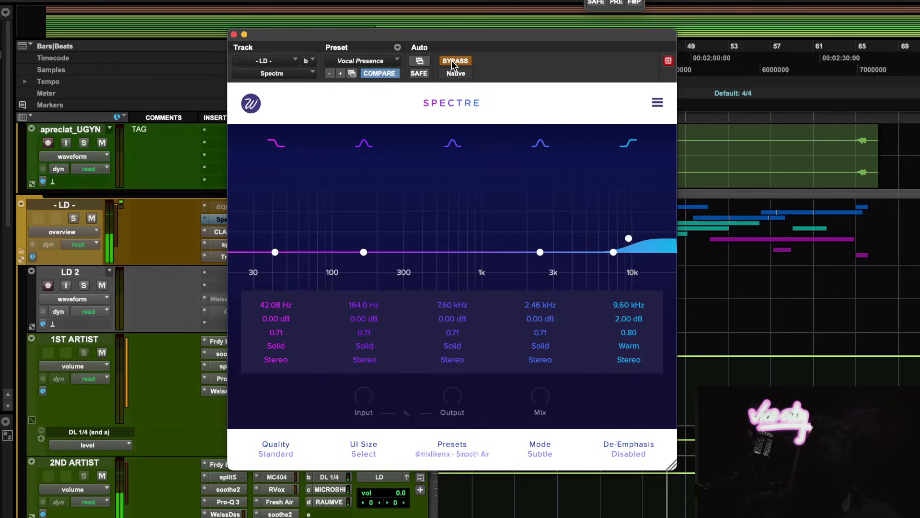
click(451, 61)
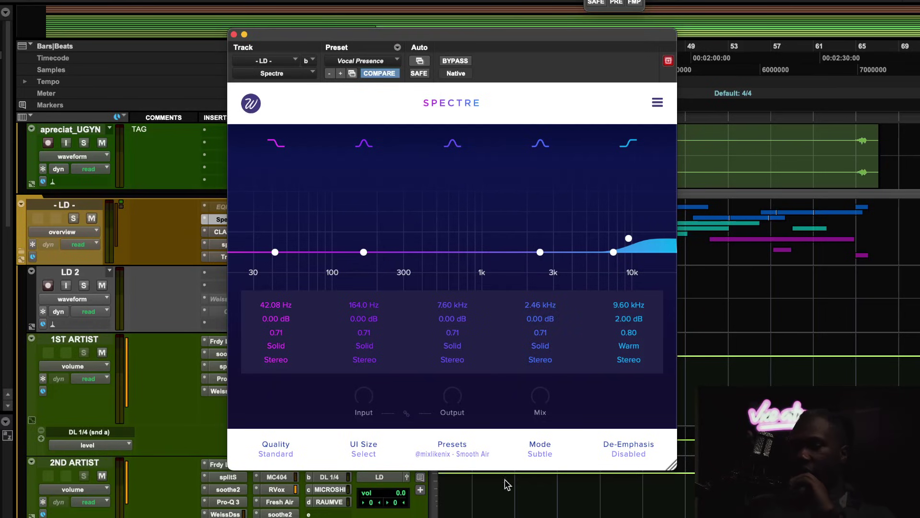
click(457, 455)
click(471, 385)
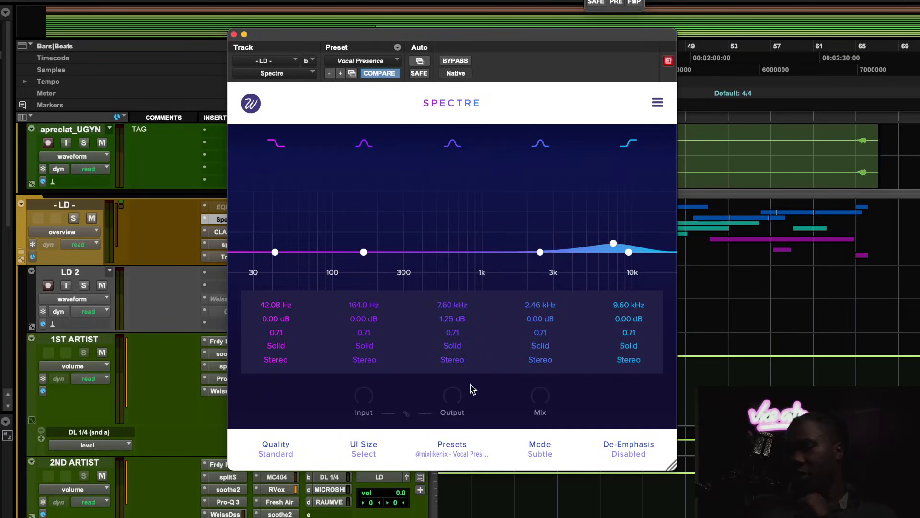
click(441, 450)
click(494, 384)
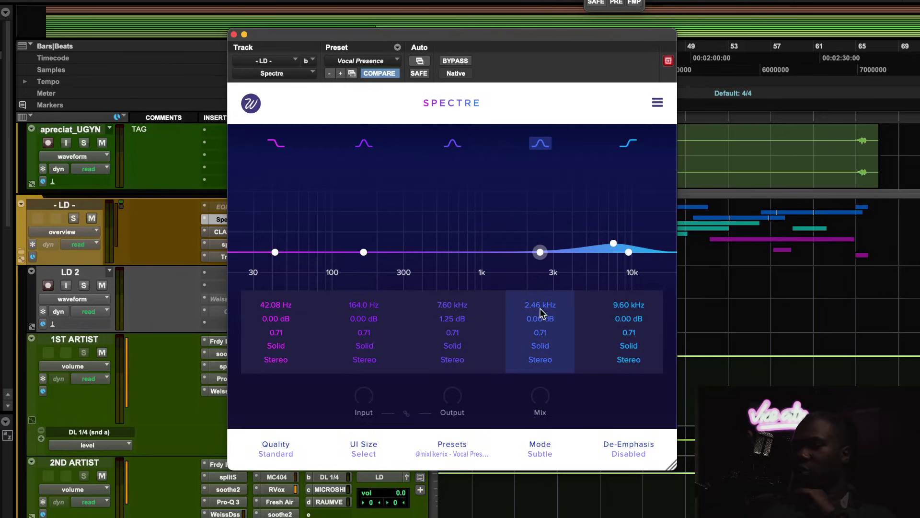
Shift the fourth band's frequency to 1.55 kHz, the highest band's to 8.75 kHz and the middle band's to 13.29 kHz.
drag(539, 307, 459, 327)
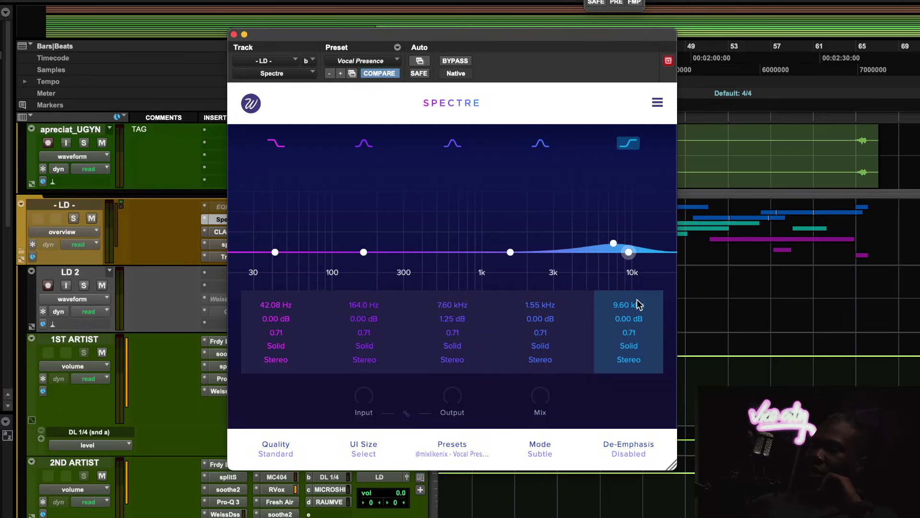
drag(639, 304, 575, 316)
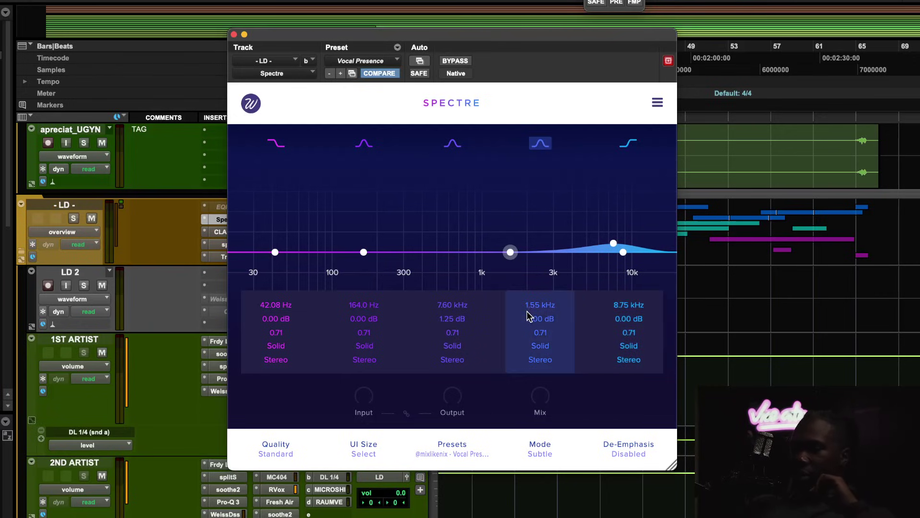
drag(452, 304, 449, 360)
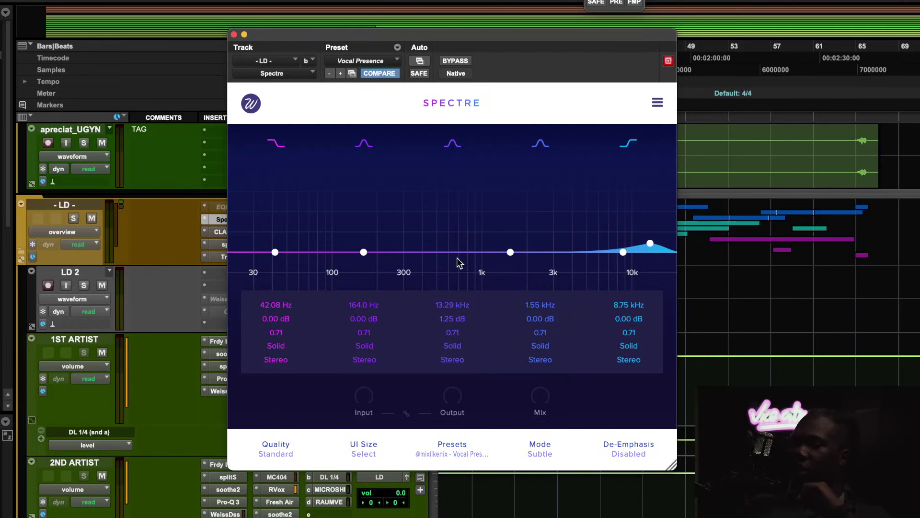
Reset the - LD - Spectre's bands by loading the Lo Bump preset and switching back to Vocal Presence.
click(459, 449)
click(455, 386)
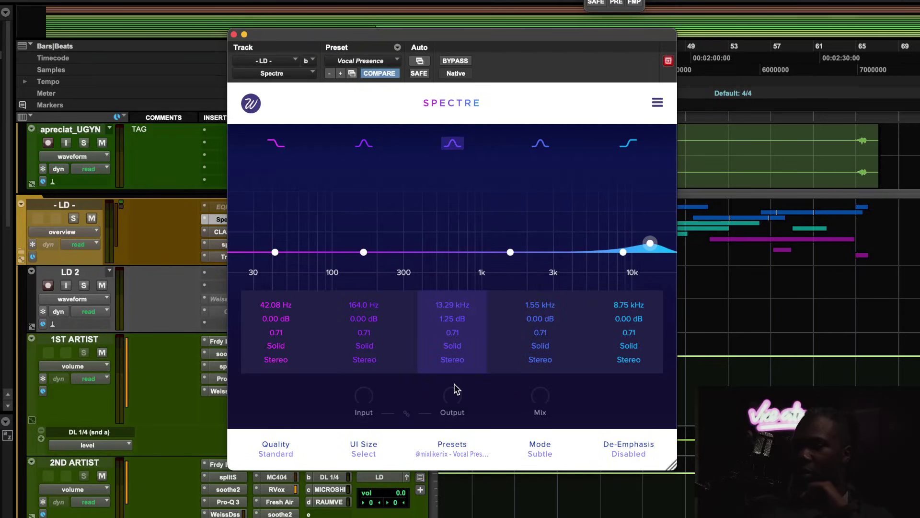
click(365, 64)
click(359, 49)
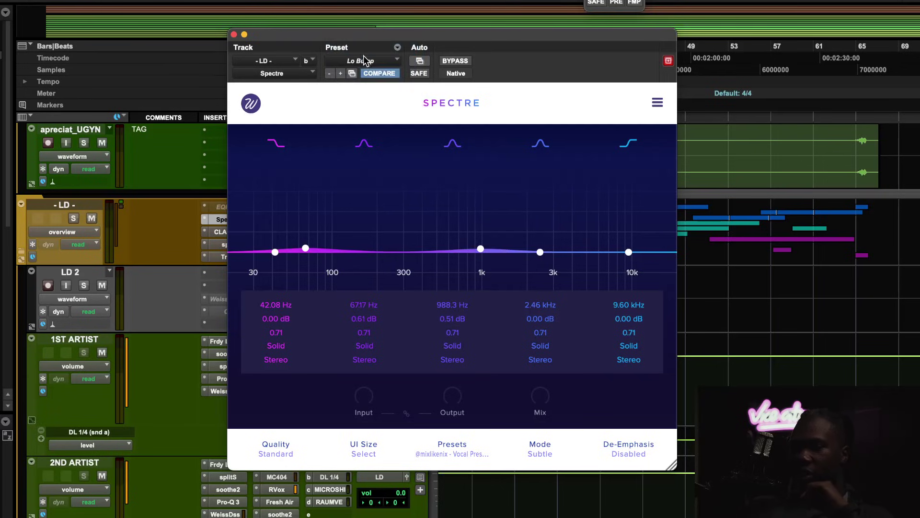
click(362, 62)
click(379, 75)
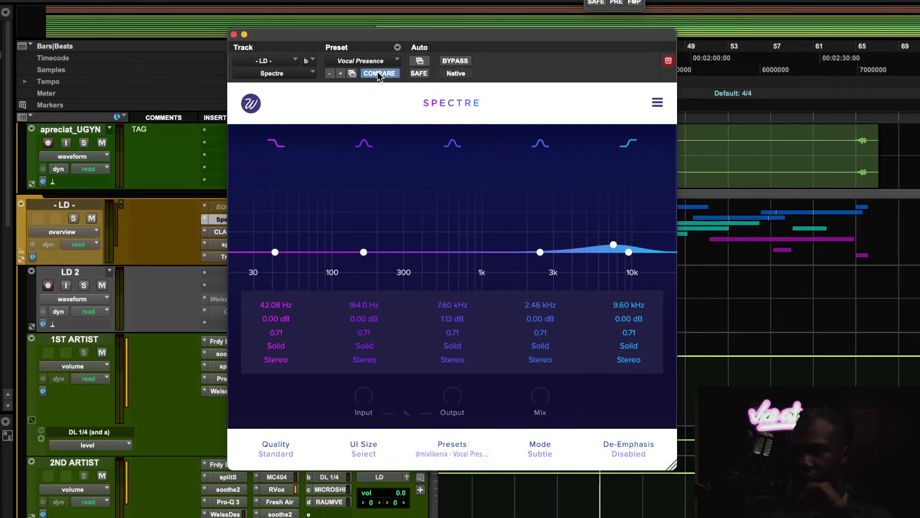
Compare the lead vocals with the Vocal Presence setting bypassed and active, and close Spectre.
click(453, 60)
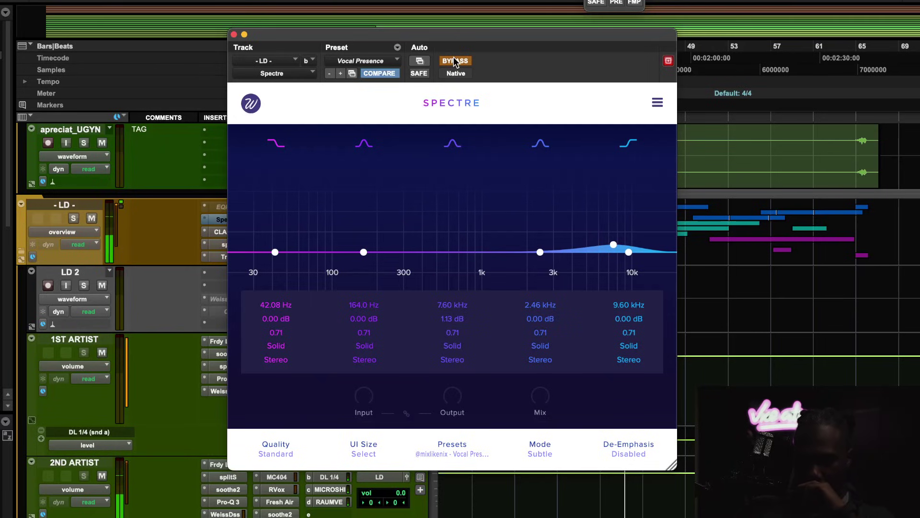
click(454, 61)
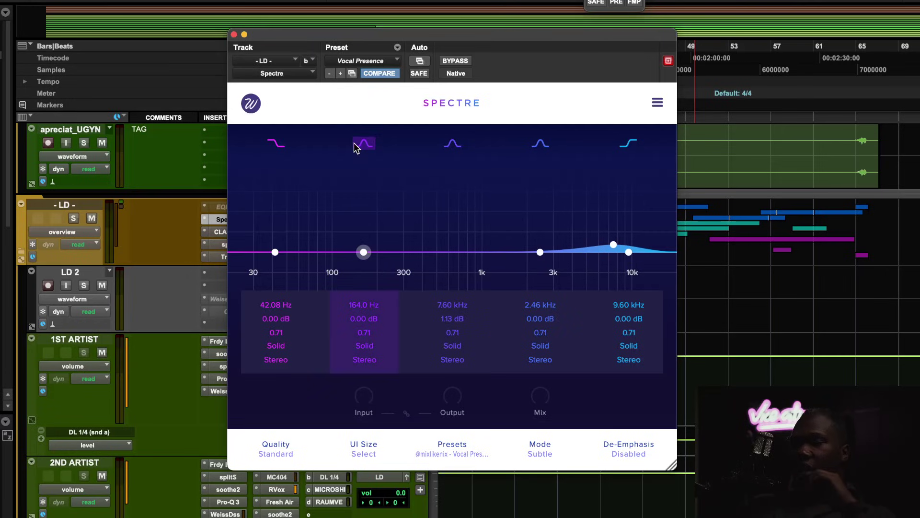
click(233, 34)
Open Spectre on the - ALL FX - track and review the channel options of its highest band.
scroll(346, 335, down, 12)
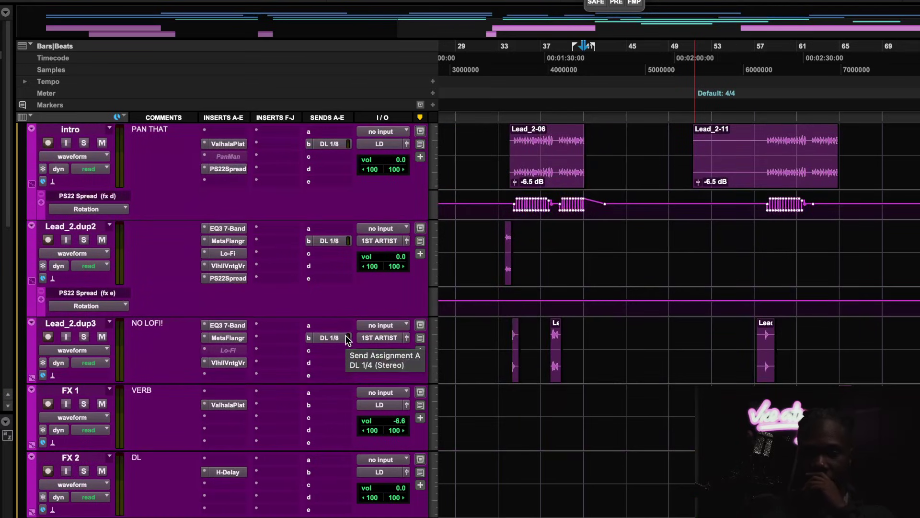
scroll(346, 335, down, 10)
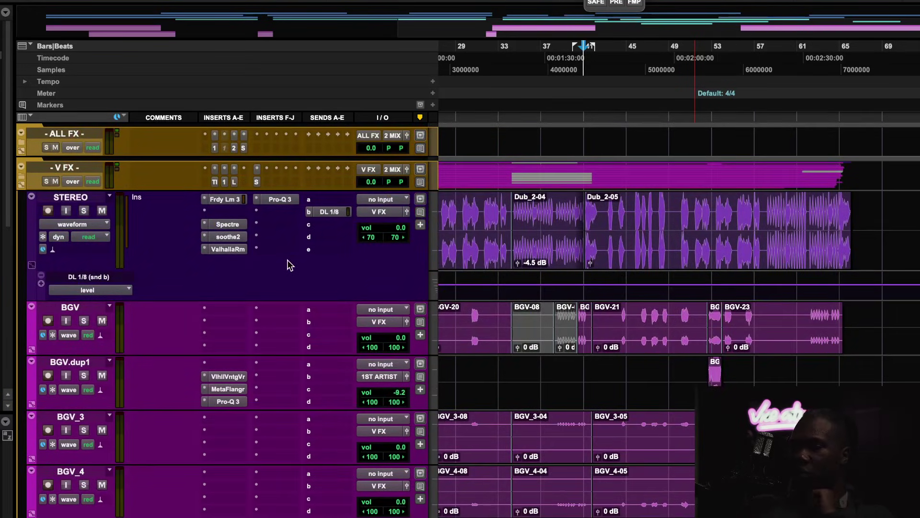
scroll(289, 265, up, 3)
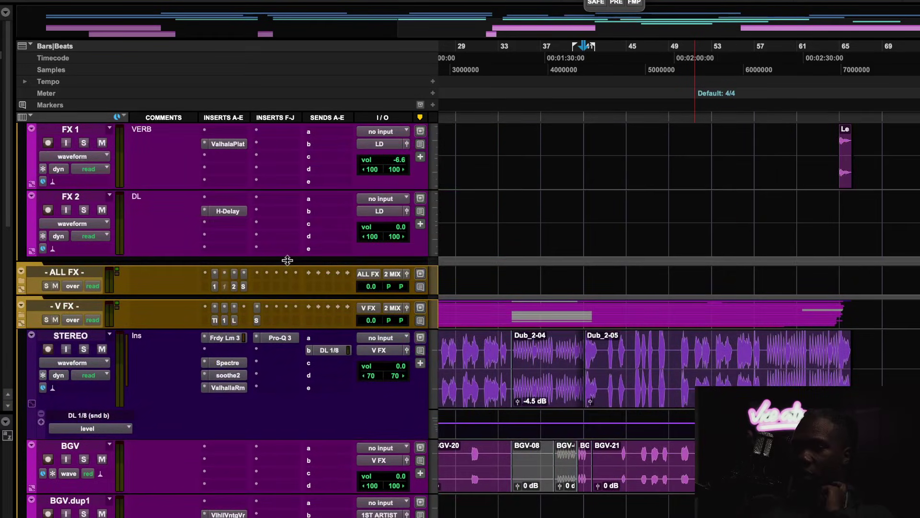
click(244, 286)
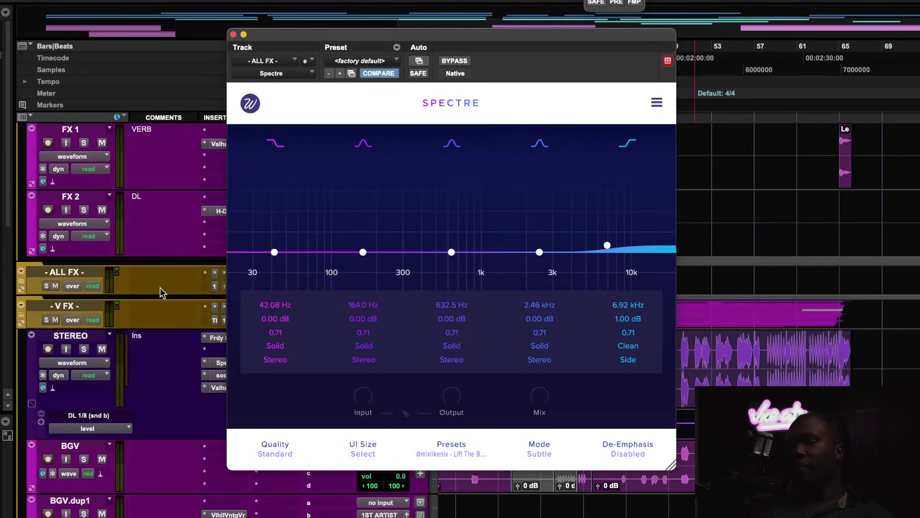
click(632, 360)
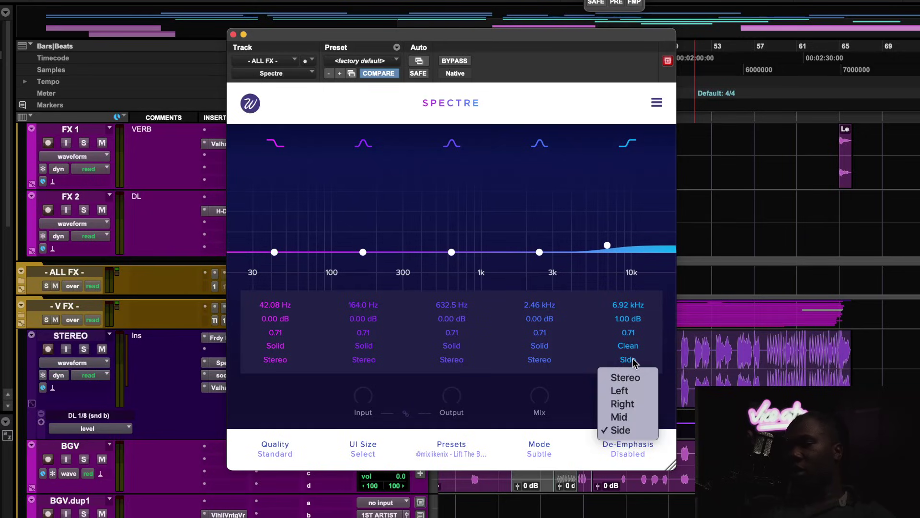
click(626, 306)
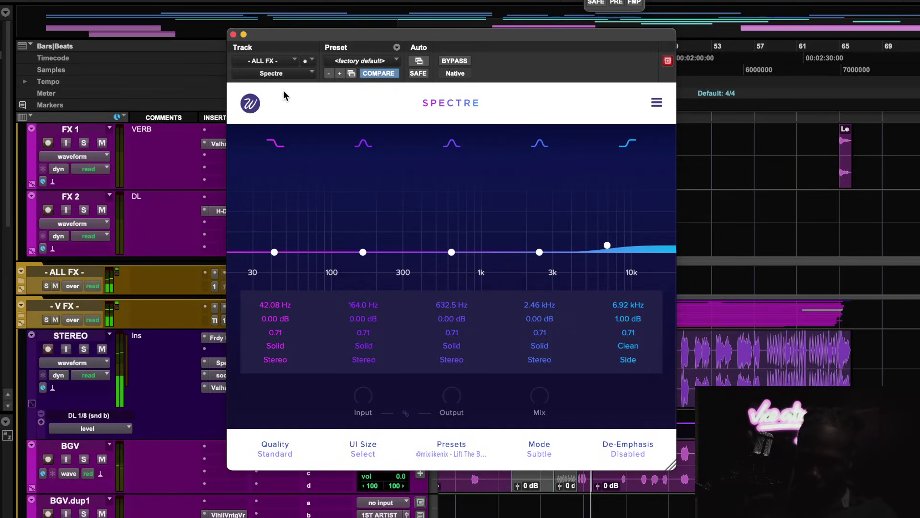
Compare the - ALL FX - Spectre bypassed and active, review the highest band's saturation modes, and close the plugin.
click(459, 60)
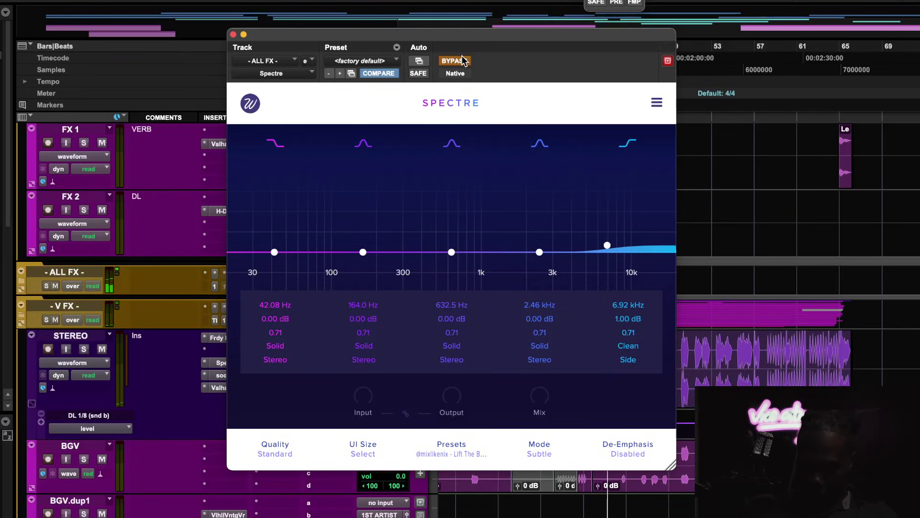
click(462, 60)
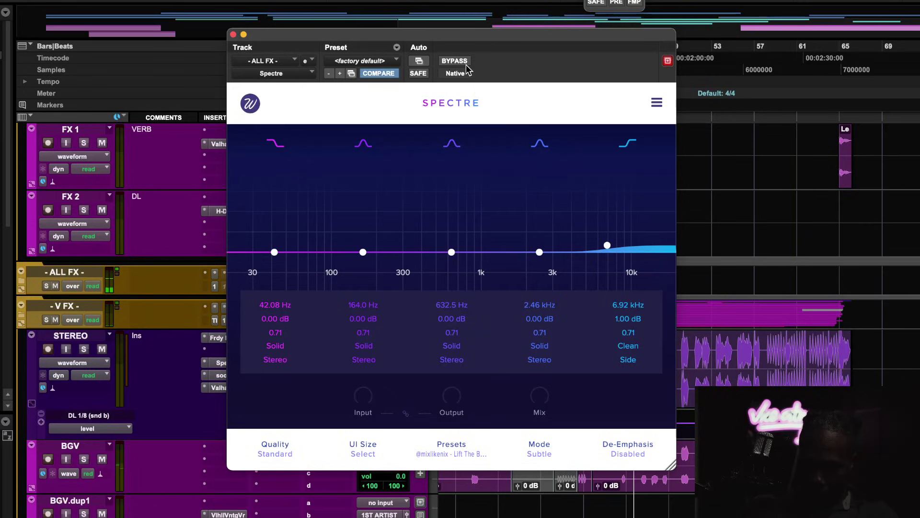
click(628, 345)
click(618, 304)
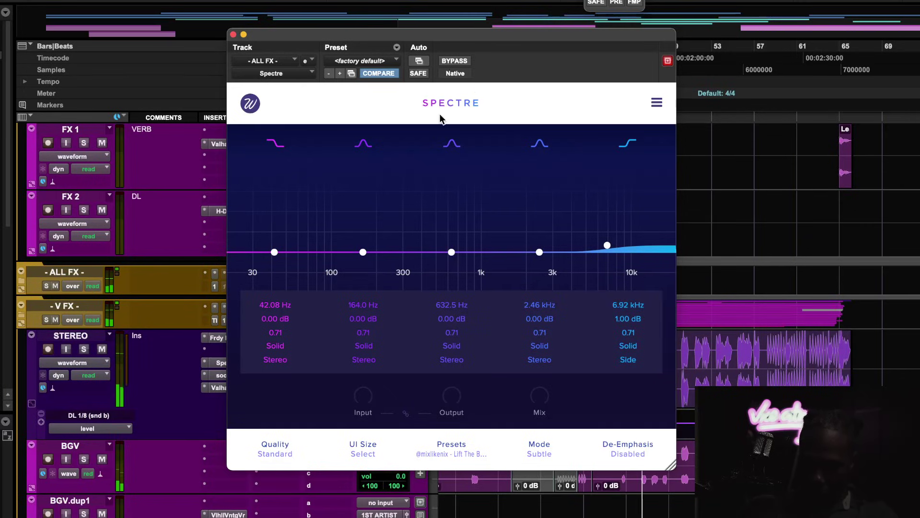
click(450, 62)
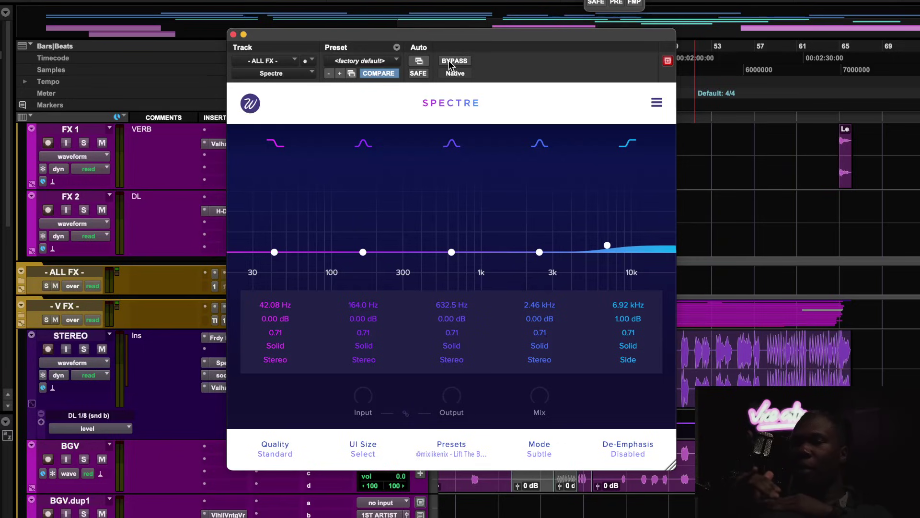
click(233, 35)
Open Spectre on the STEREO background vocal track and review its preset list.
scroll(297, 302, down, 5)
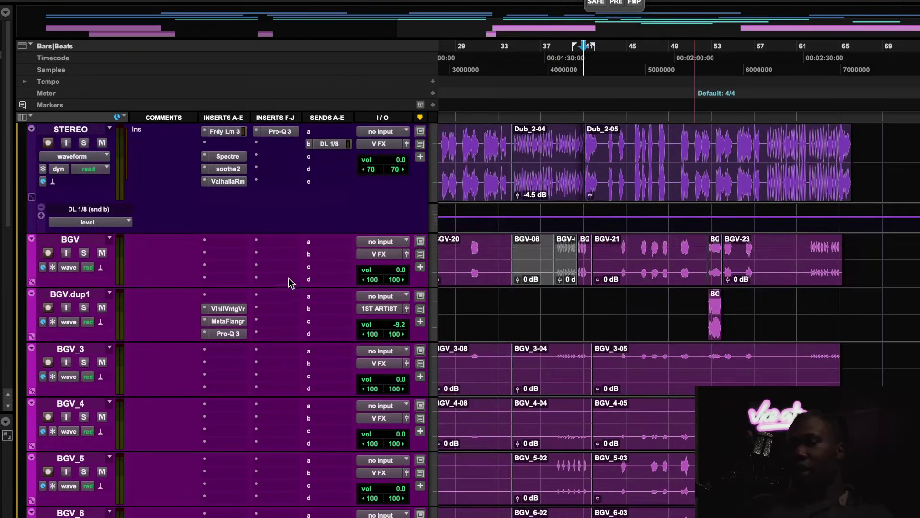
click(236, 159)
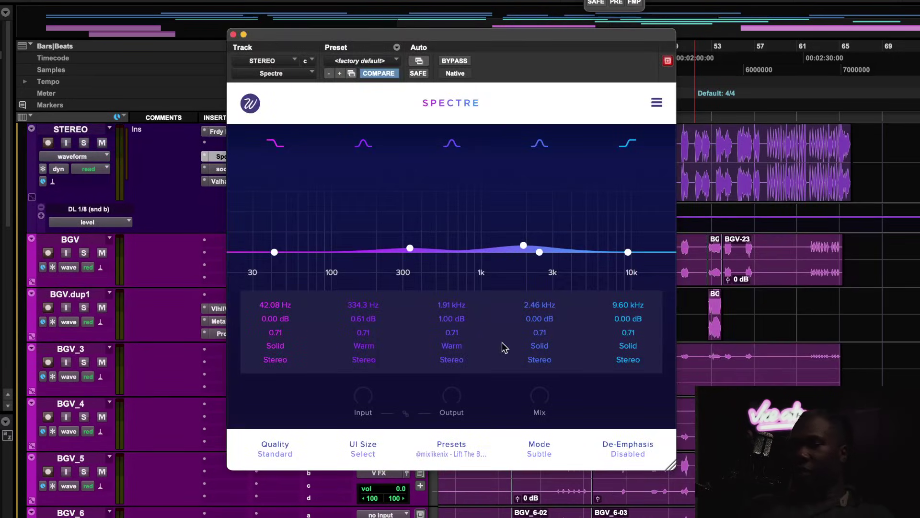
click(468, 454)
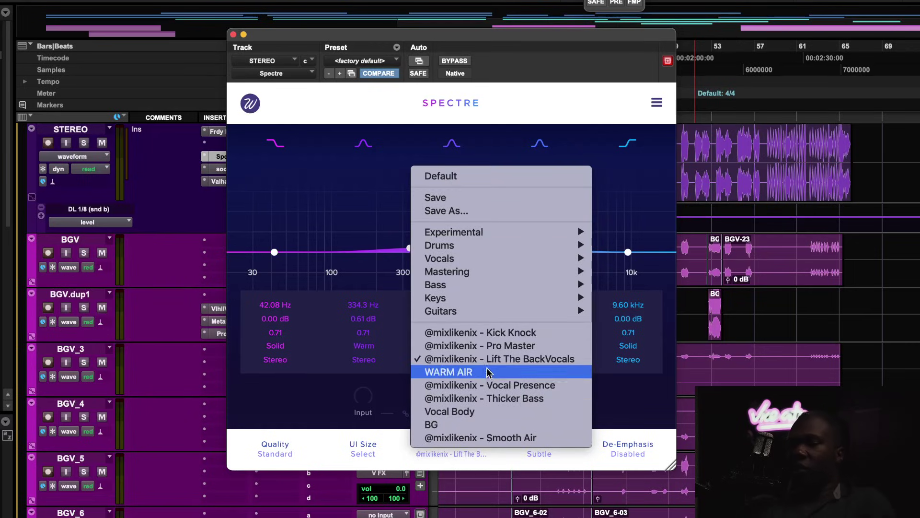
click(660, 411)
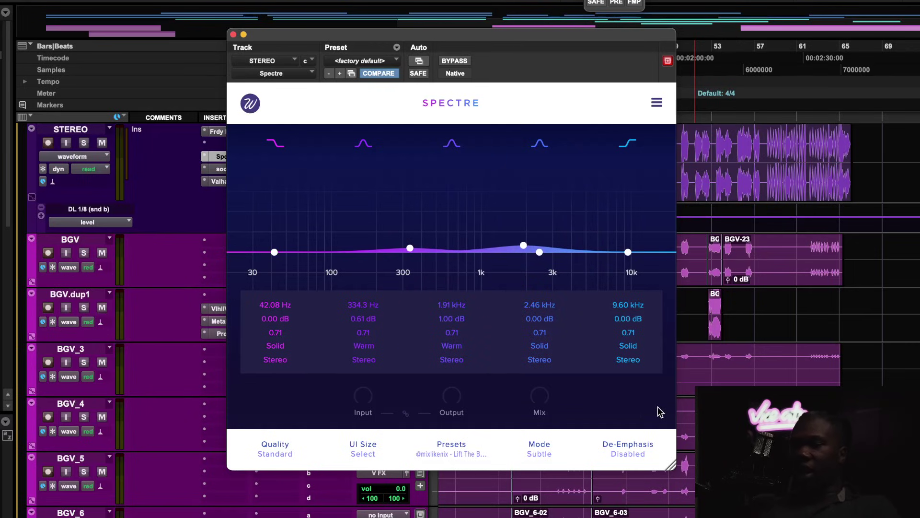
Open Spectre's presets folder, return to the plugin, and look through the custom presets again.
click(657, 101)
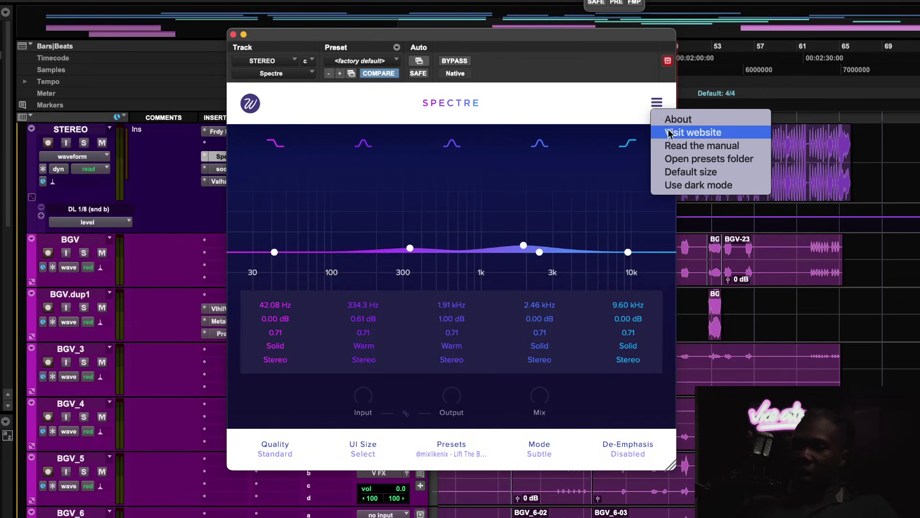
click(682, 163)
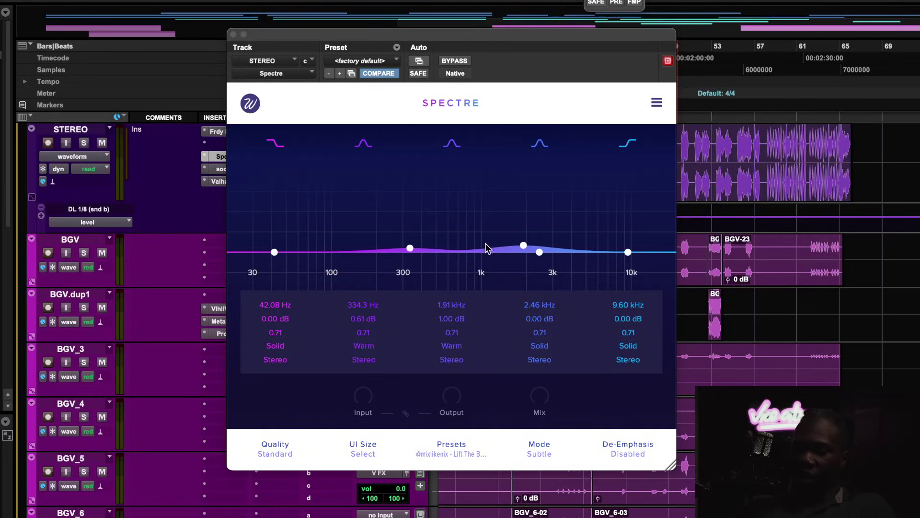
click(471, 452)
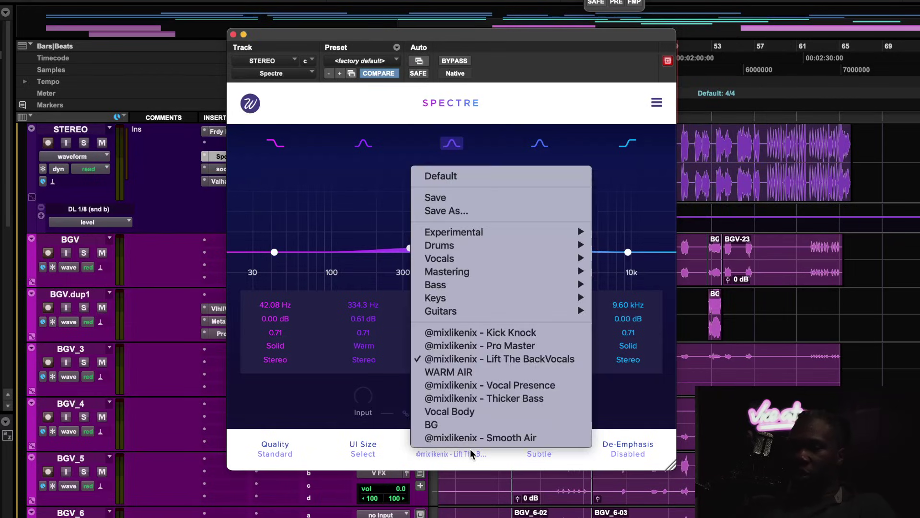
click(339, 405)
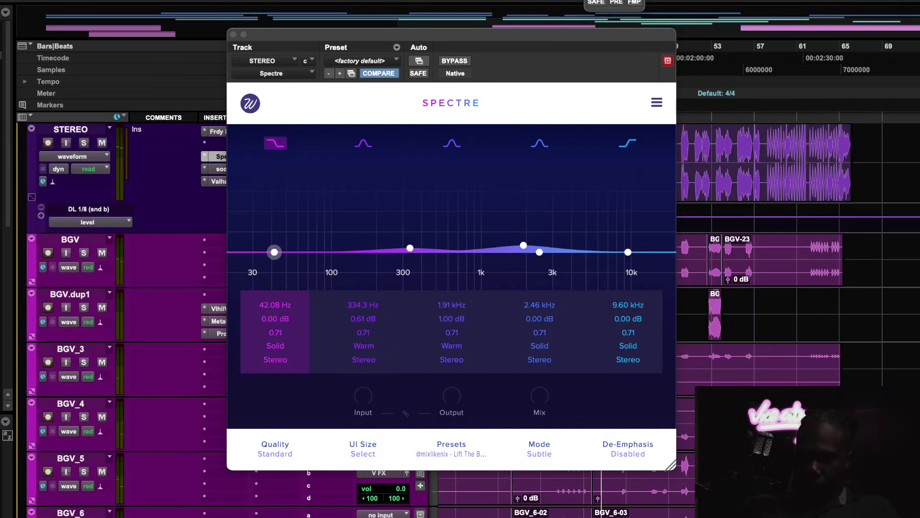
Audition the STEREO background vocals with Spectre bypassed, close the plugin, and move playback to bar 25.
click(461, 60)
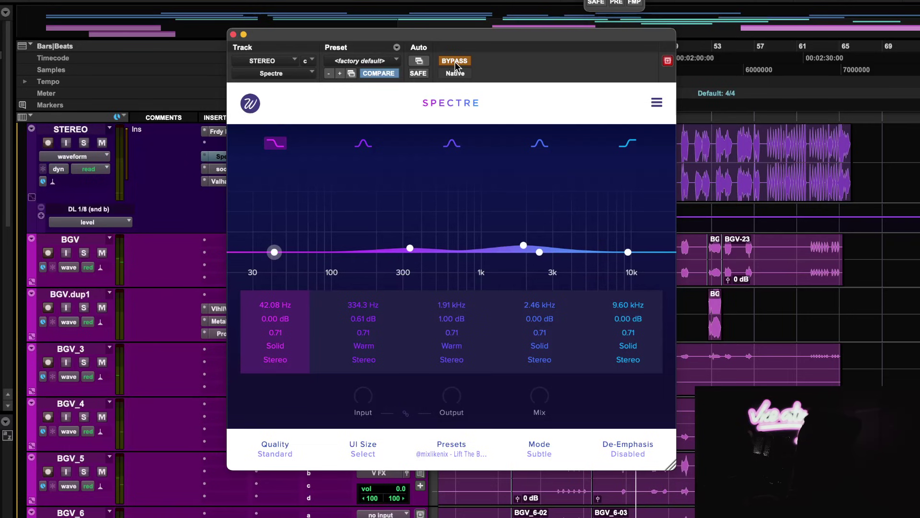
click(233, 34)
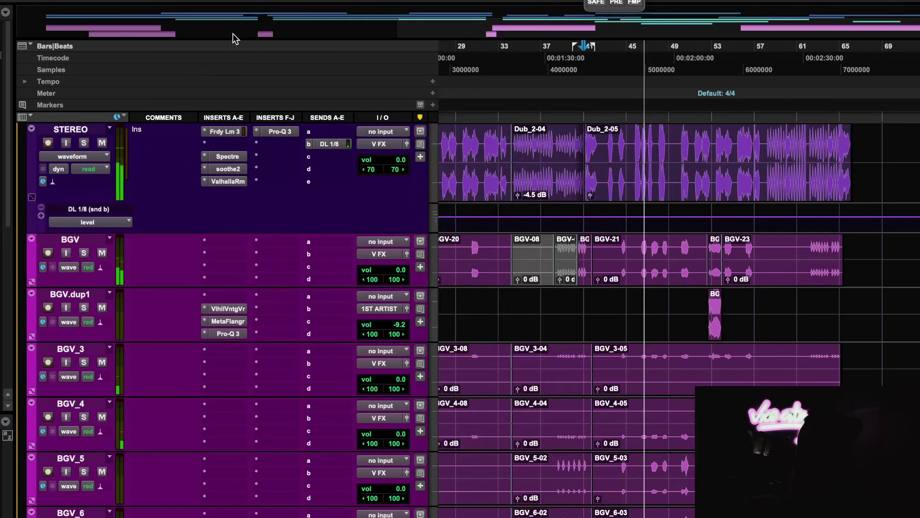
scroll(570, 218, up, 1)
scroll(569, 218, left, 5)
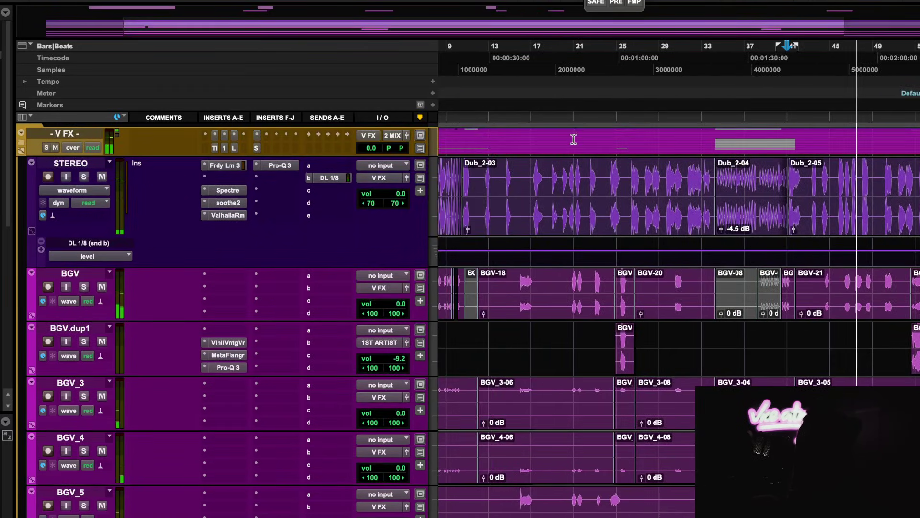
scroll(573, 139, left, 1)
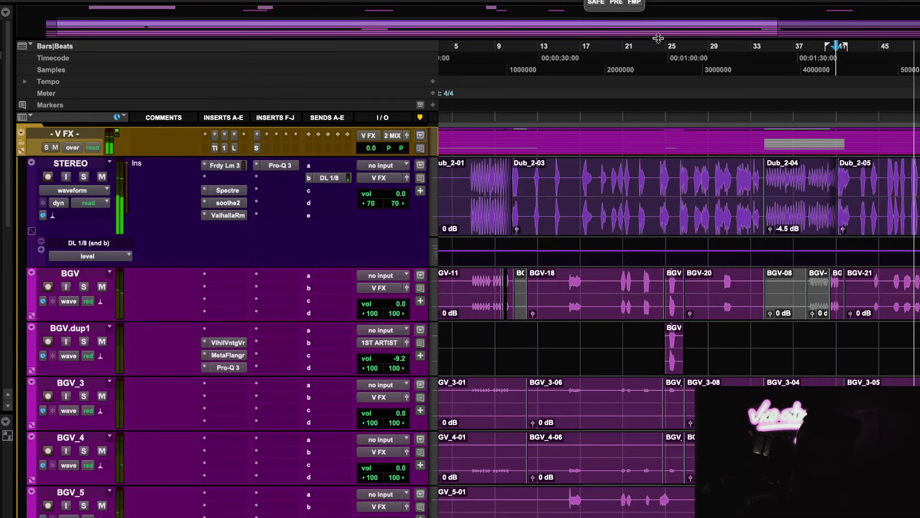
click(674, 46)
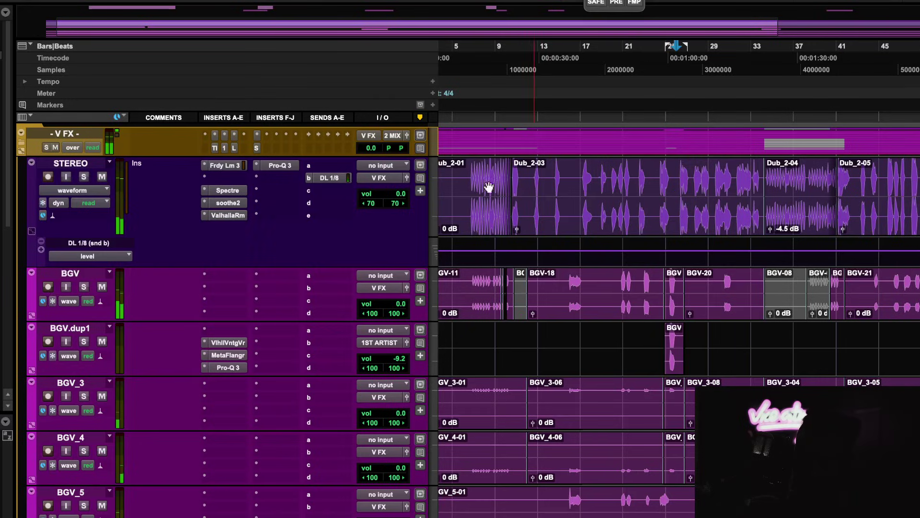
Reopen Spectre on the STEREO track, compare the background vocals from bar 25 with it bypassed and active, and close the plugin.
click(235, 192)
click(454, 61)
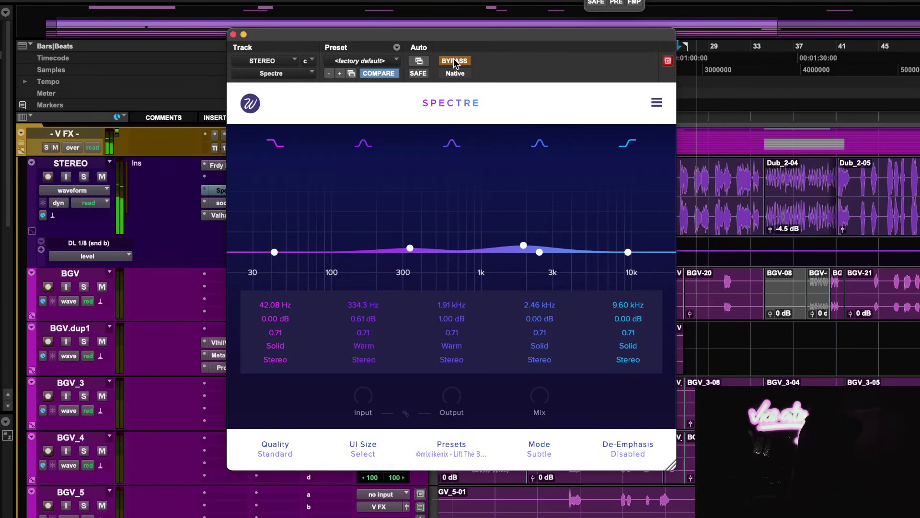
click(453, 61)
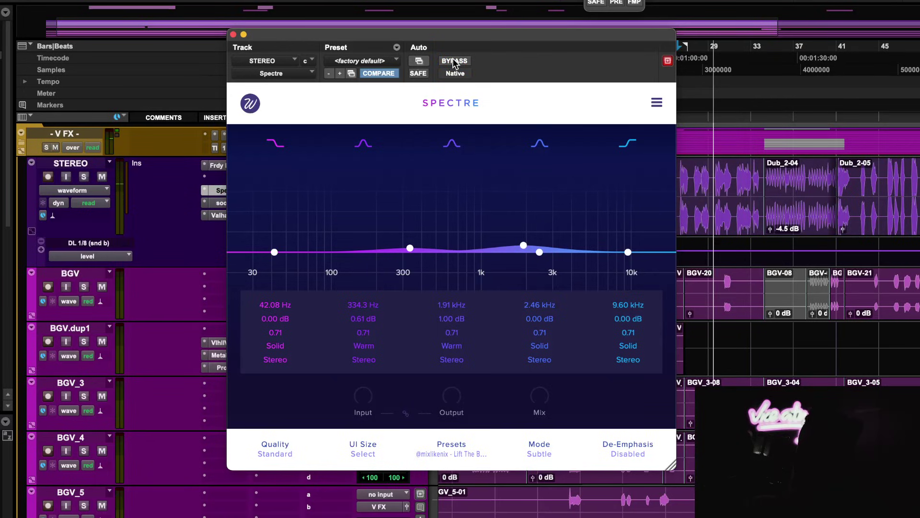
click(454, 60)
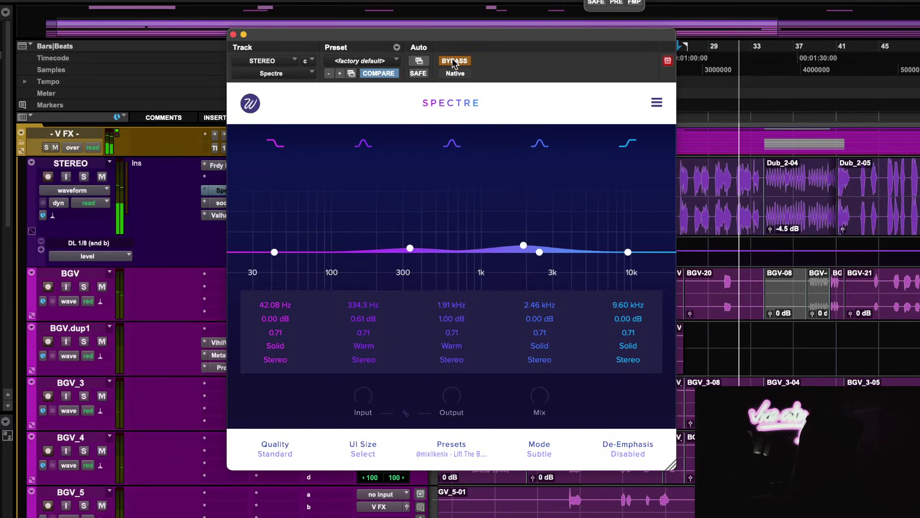
click(452, 61)
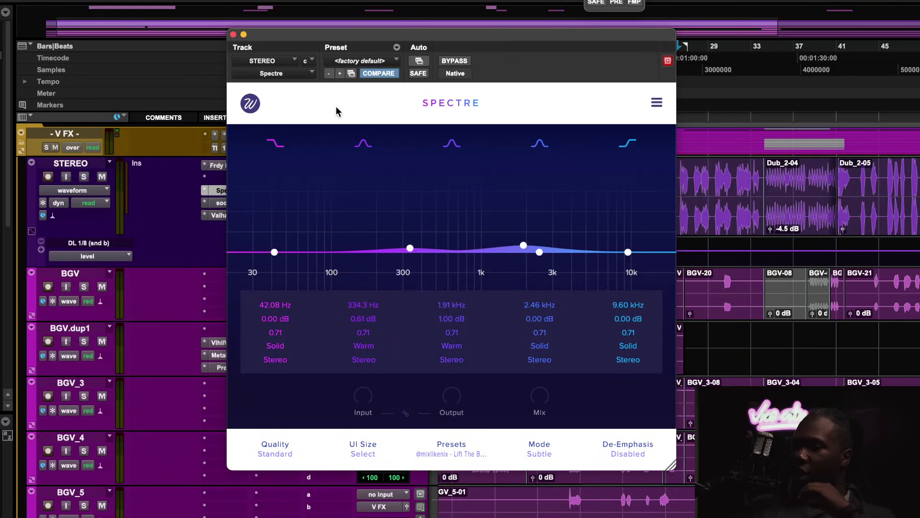
click(233, 35)
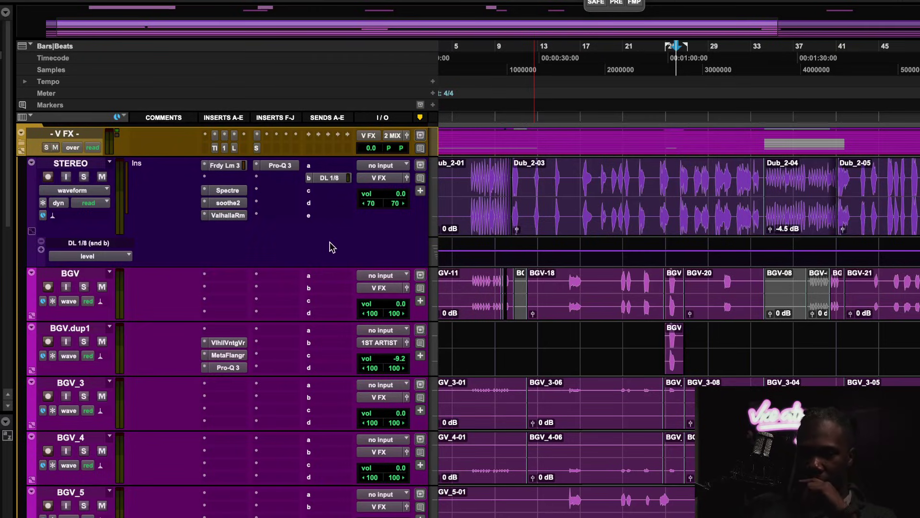
Review the Spectre settings and preset list on the EfctWtwthvryth track below the background vocals, and close the plugin.
scroll(332, 247, down, 15)
click(228, 452)
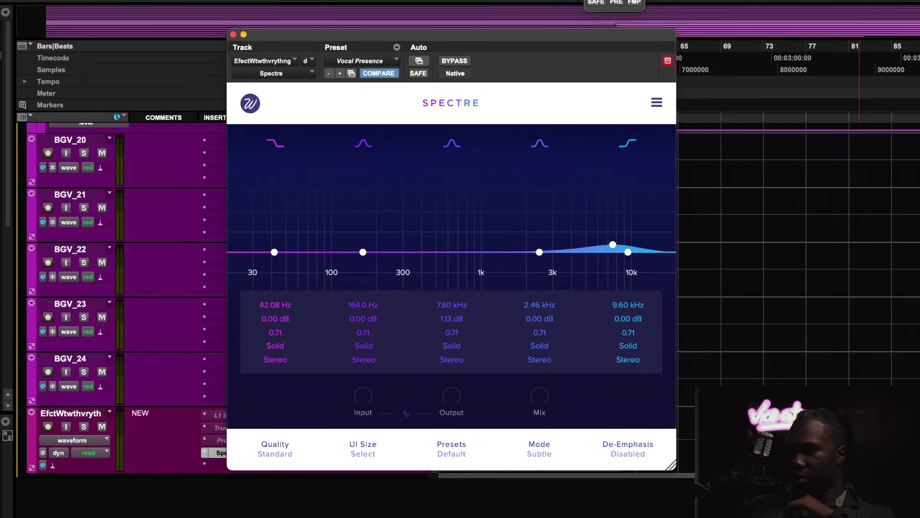
click(436, 445)
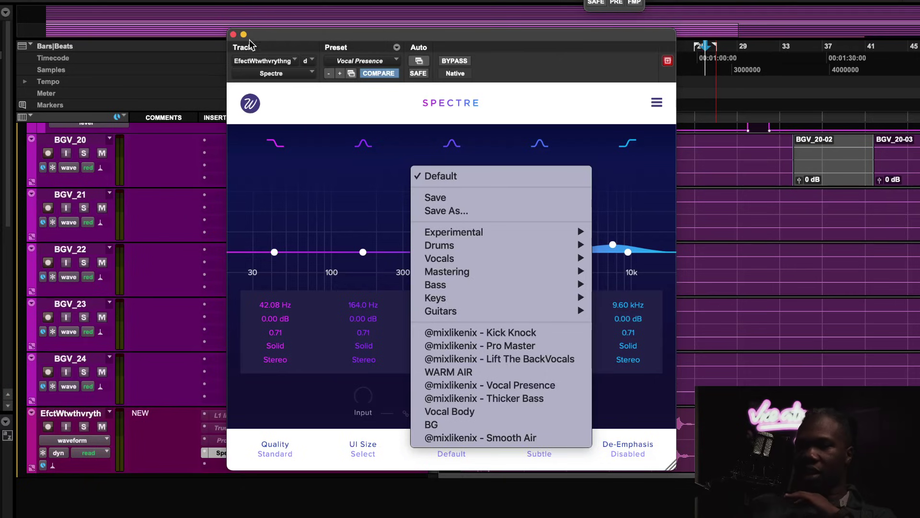
click(233, 34)
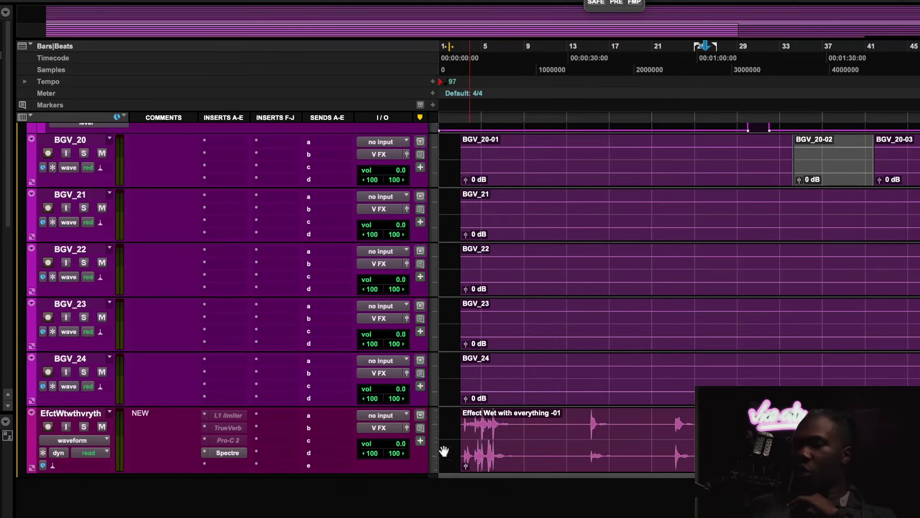
click(237, 454)
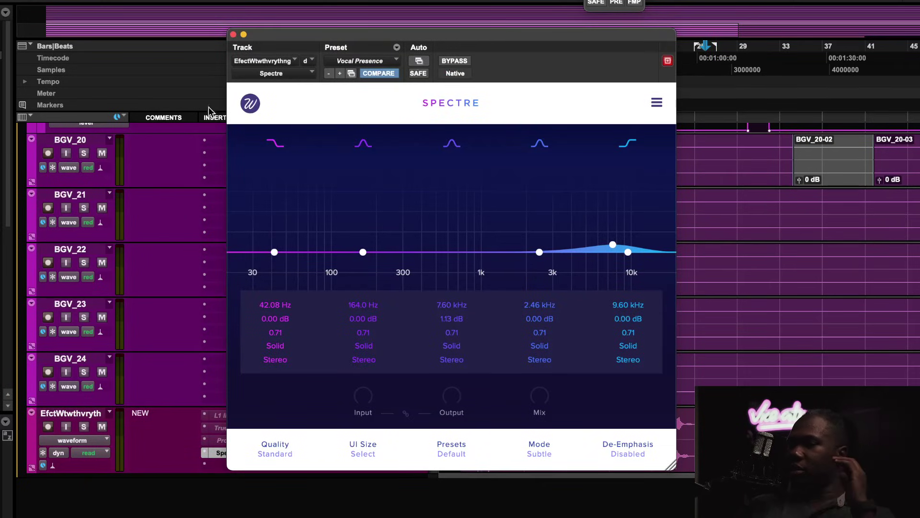
click(233, 34)
Return to the music and synth tracks above the vocals to look over their inserts.
scroll(474, 346, up, 15)
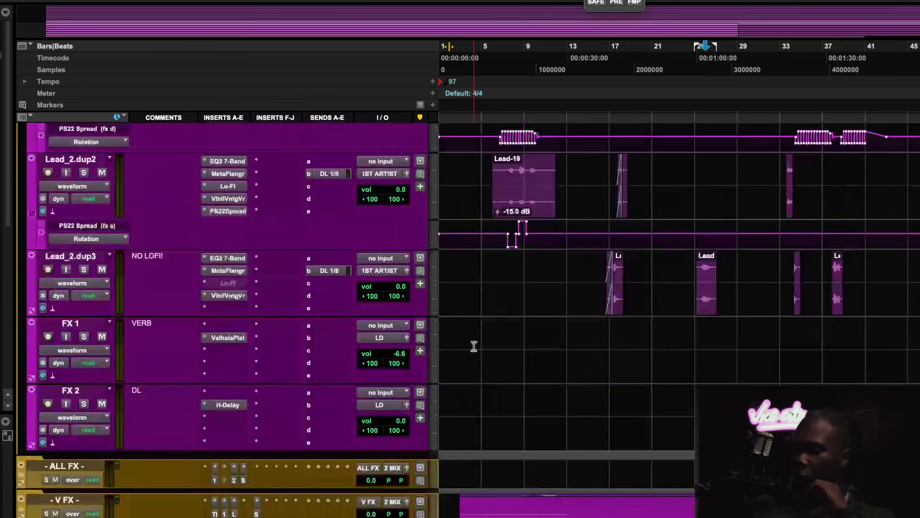
scroll(474, 346, up, 15)
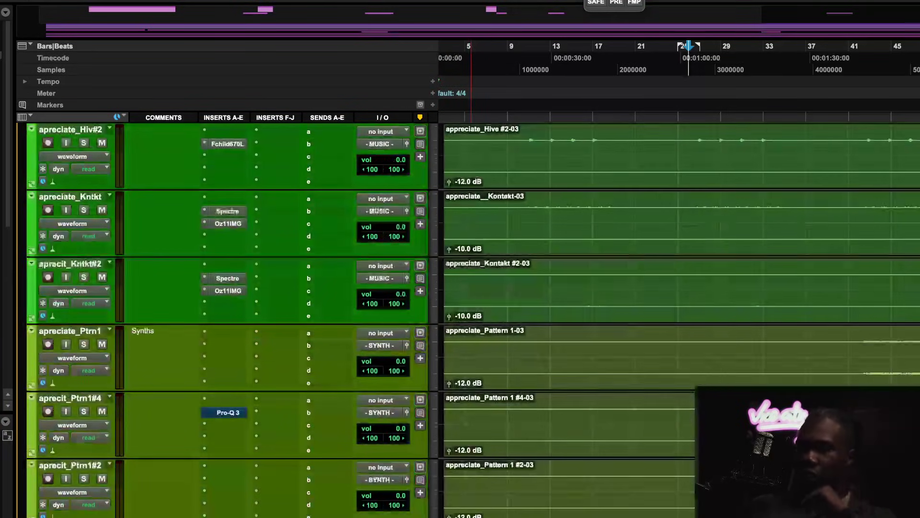